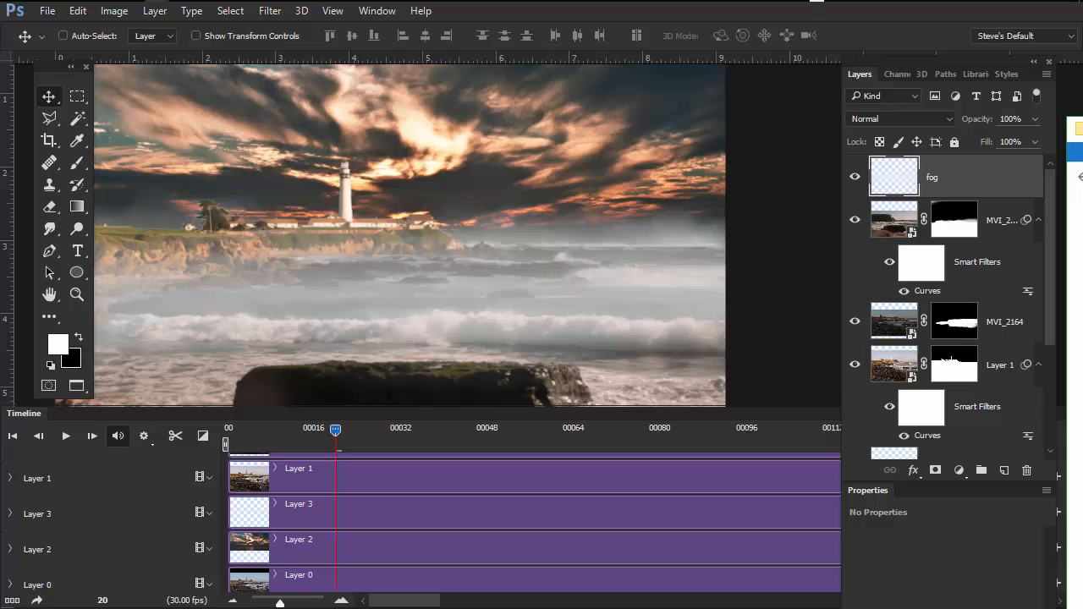
- Compare the lighthouse scene with and without the fog layer
left_click(855, 176)
left_click(855, 176)
left_click(855, 176)
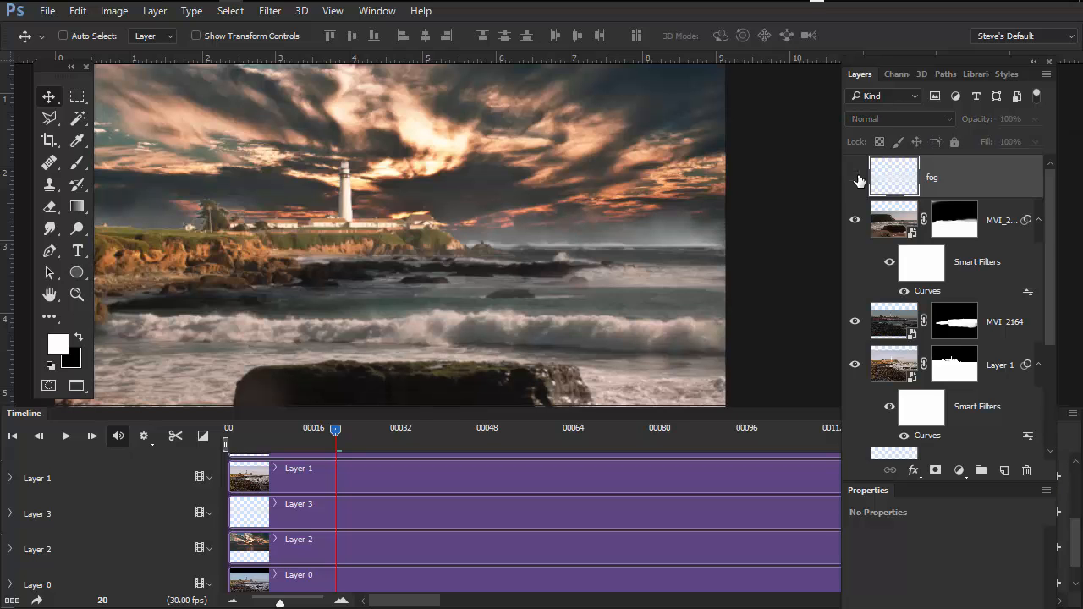
left_click(855, 177)
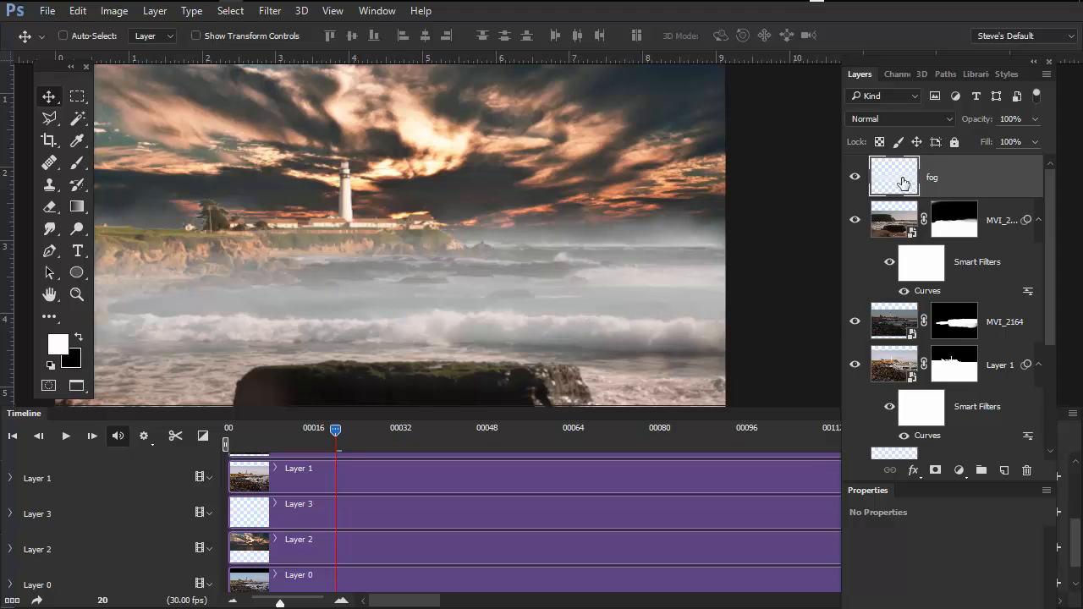
- Try tinting the fog layer with a colorized Hue/Saturation adjustment at saturation 82, and undo it
key("ctrl")
key("ctrl+u")
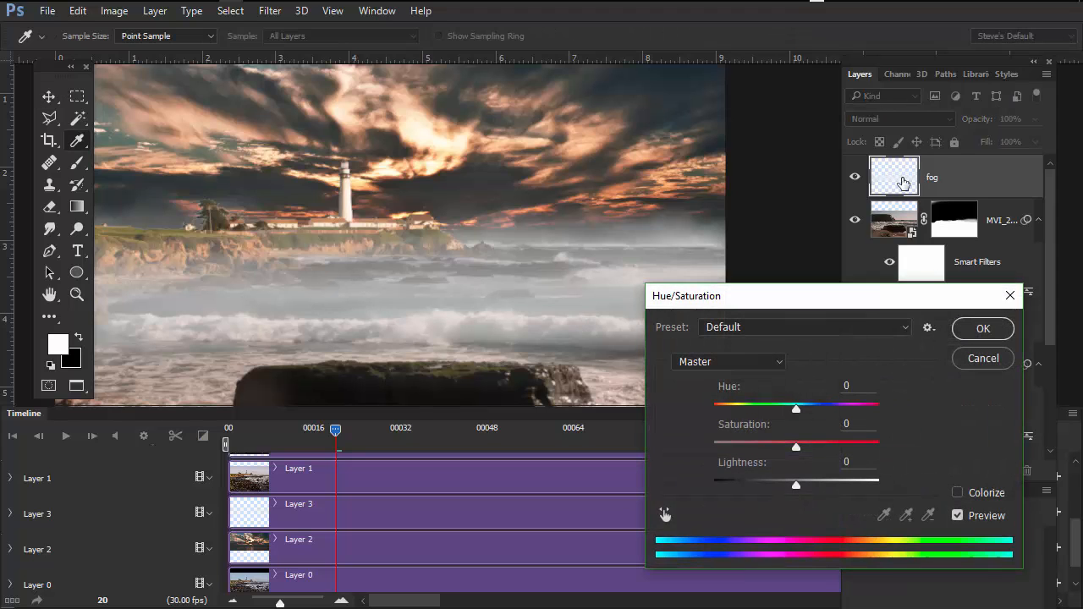
left_click_drag(884, 298, 911, 237)
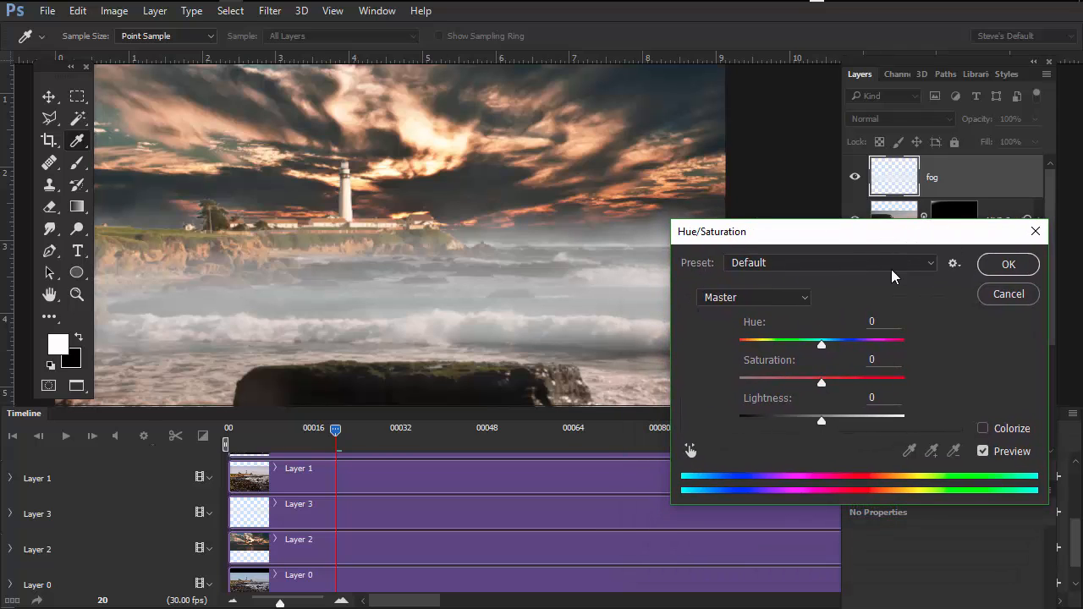
mouse_move(822, 420)
left_mouse_down()
mouse_move(764, 423)
mouse_move(875, 428)
mouse_move(775, 429)
mouse_move(822, 432)
left_mouse_up()
left_click_drag(951, 237, 919, 240)
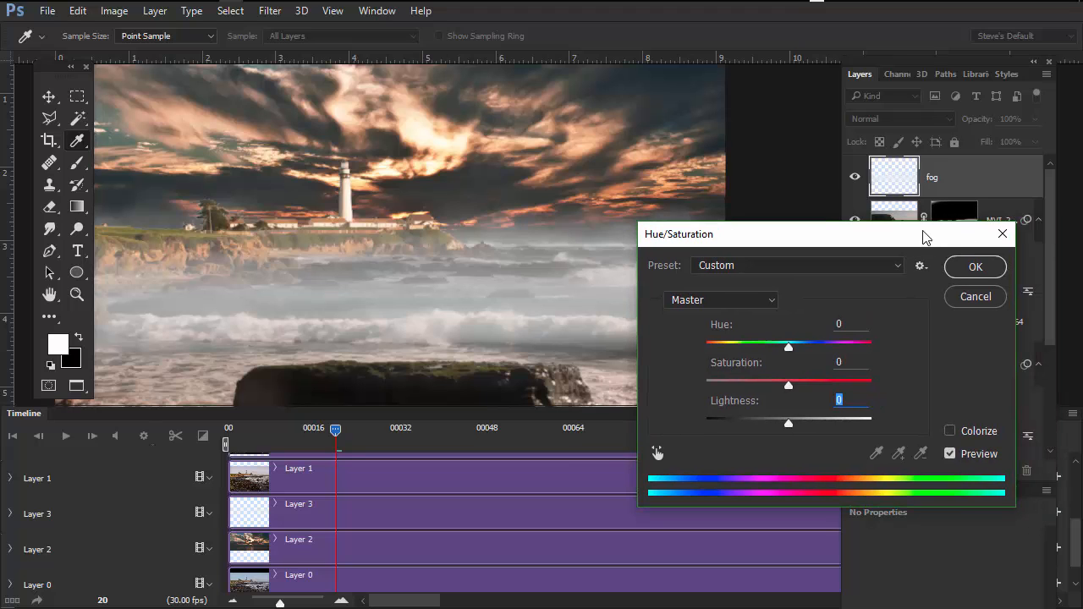
left_click(951, 430)
left_click_drag(838, 236, 919, 238)
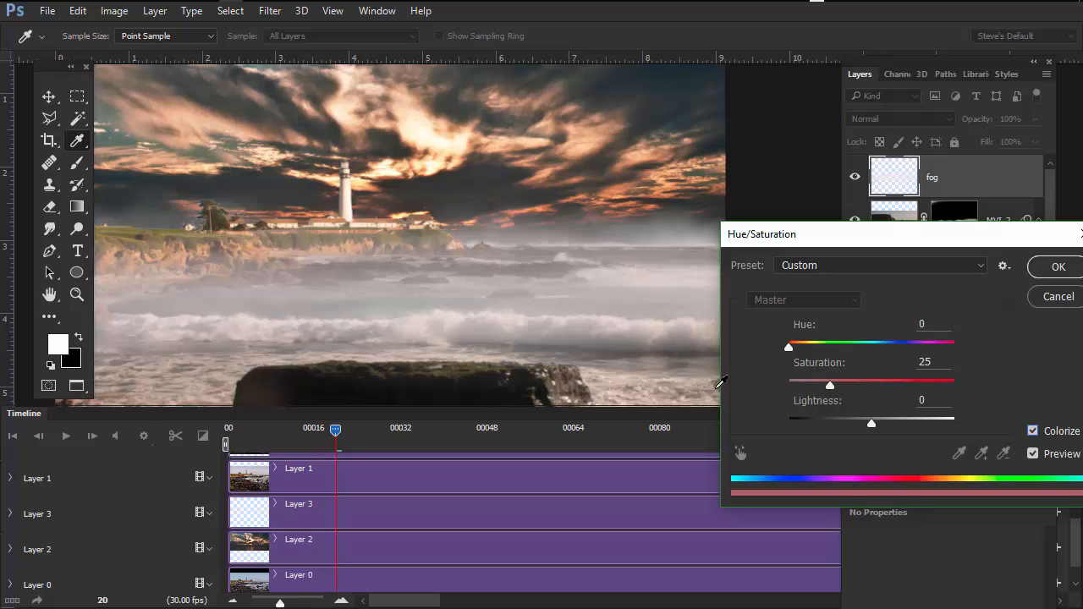
left_click_drag(830, 385, 925, 390)
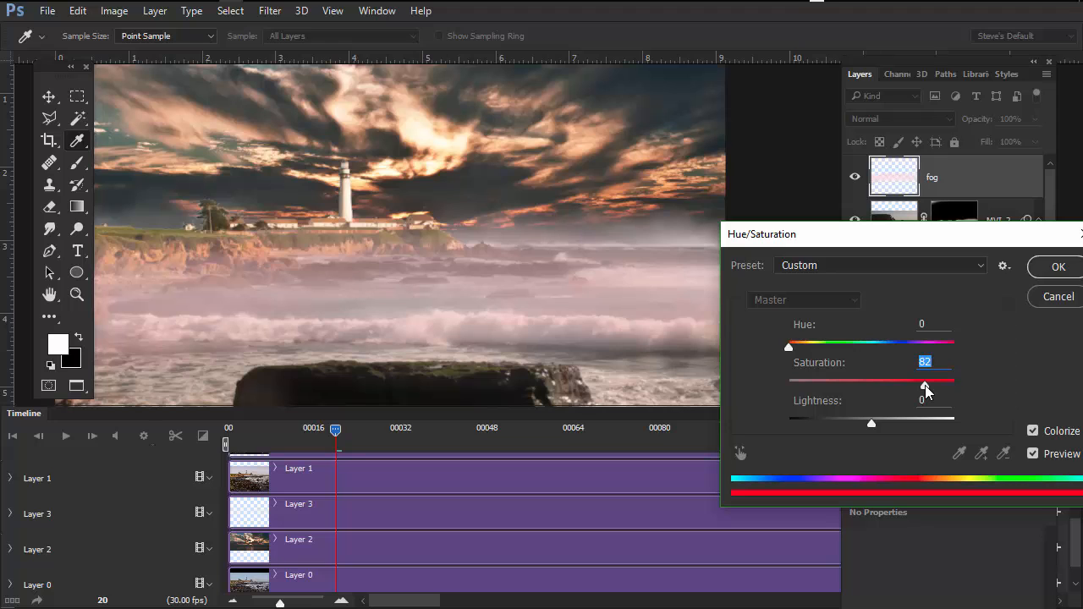
left_click_drag(788, 346, 977, 351)
left_click(1057, 267)
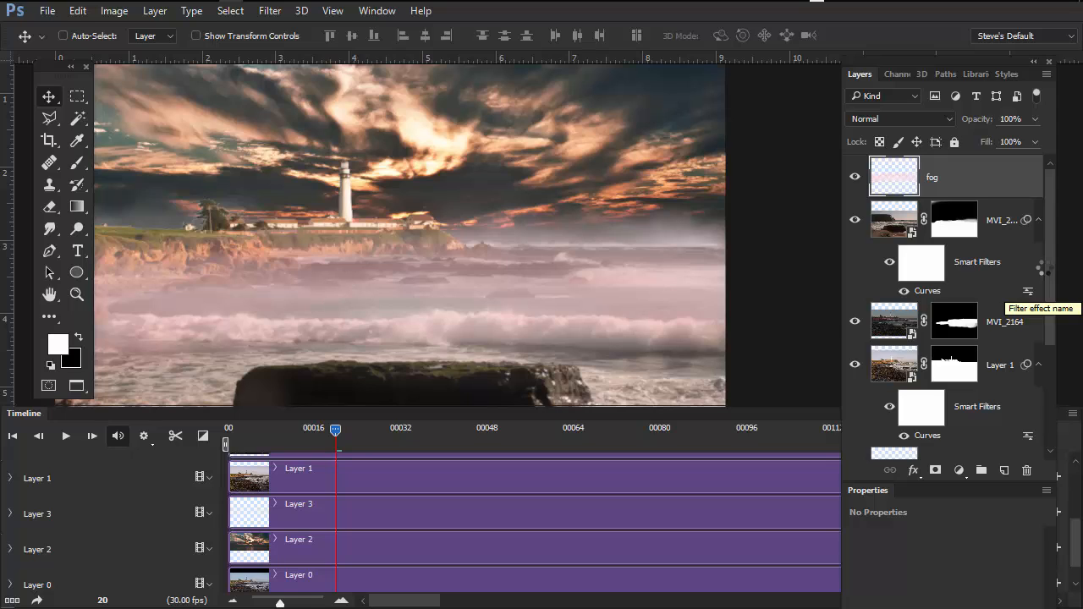
key("ctrl+z")
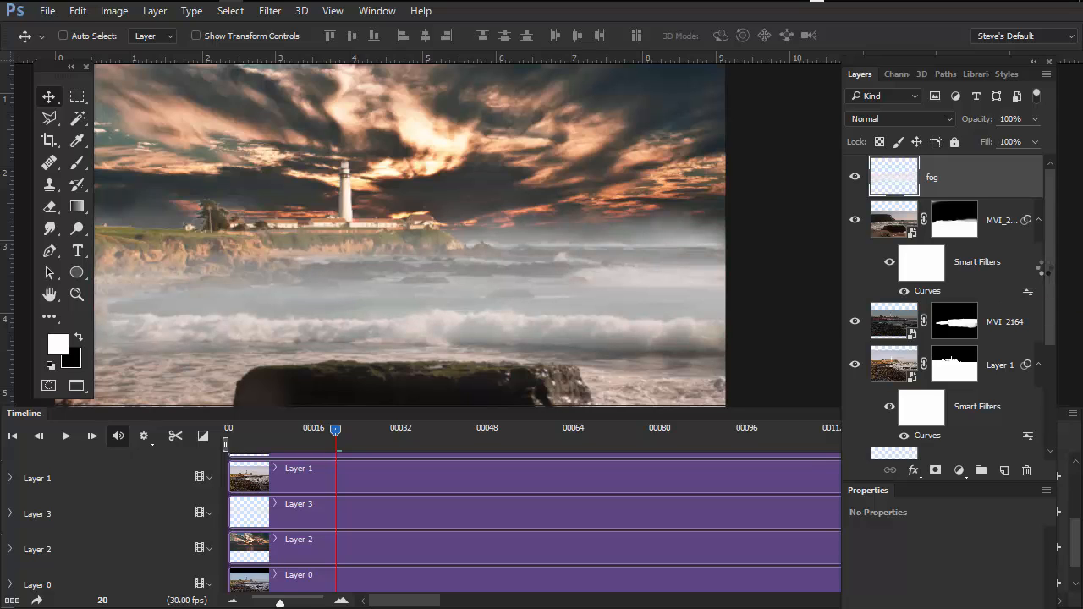
- Colorize the fog layer with Hue/Saturation, using hue 360 and a saturation slightly above 66
key("ctrl+u")
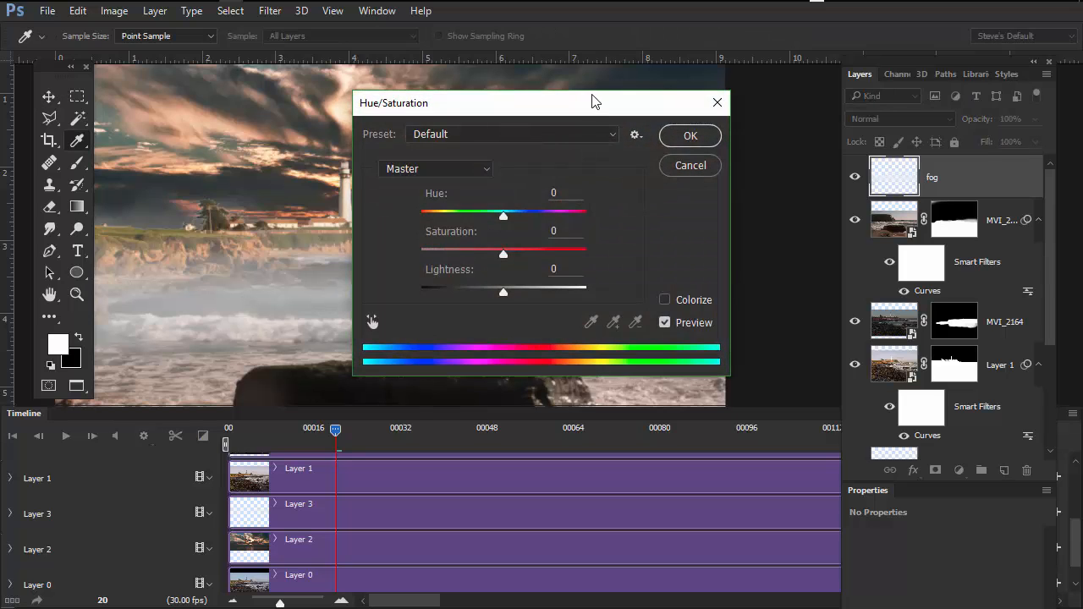
left_click_drag(592, 101, 960, 138)
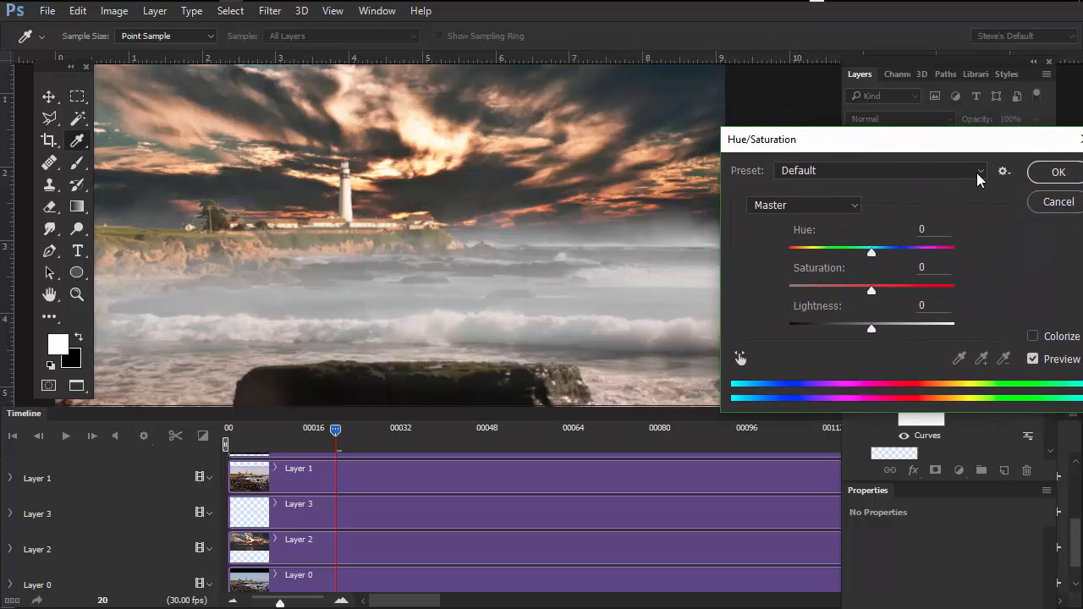
left_click(1033, 336)
left_click_drag(791, 252, 996, 257)
left_click_drag(830, 290, 942, 291)
left_click_drag(970, 144, 887, 85)
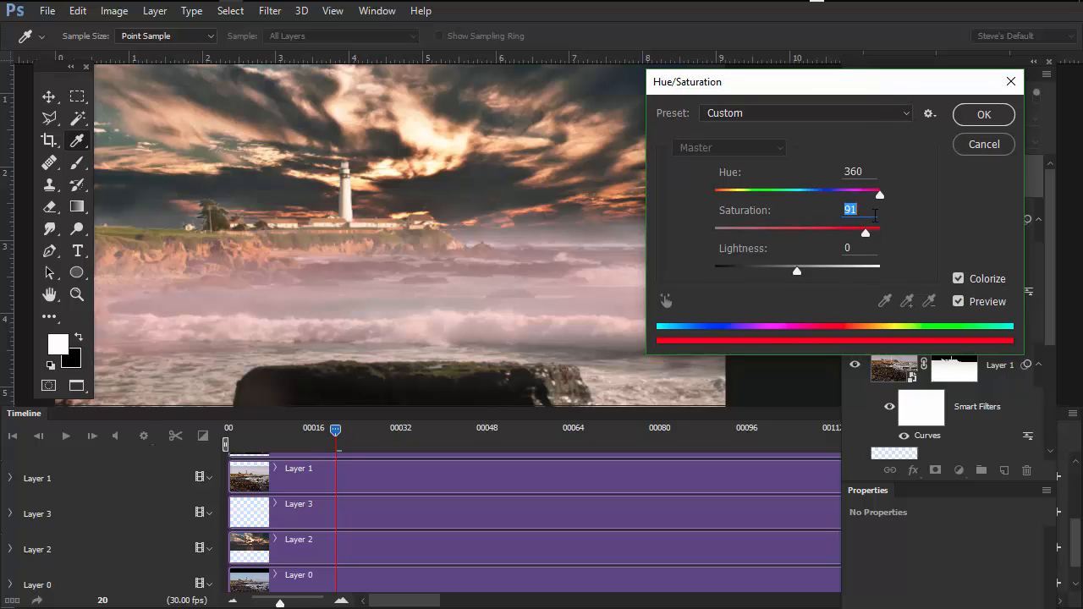
left_click_drag(864, 233, 825, 240)
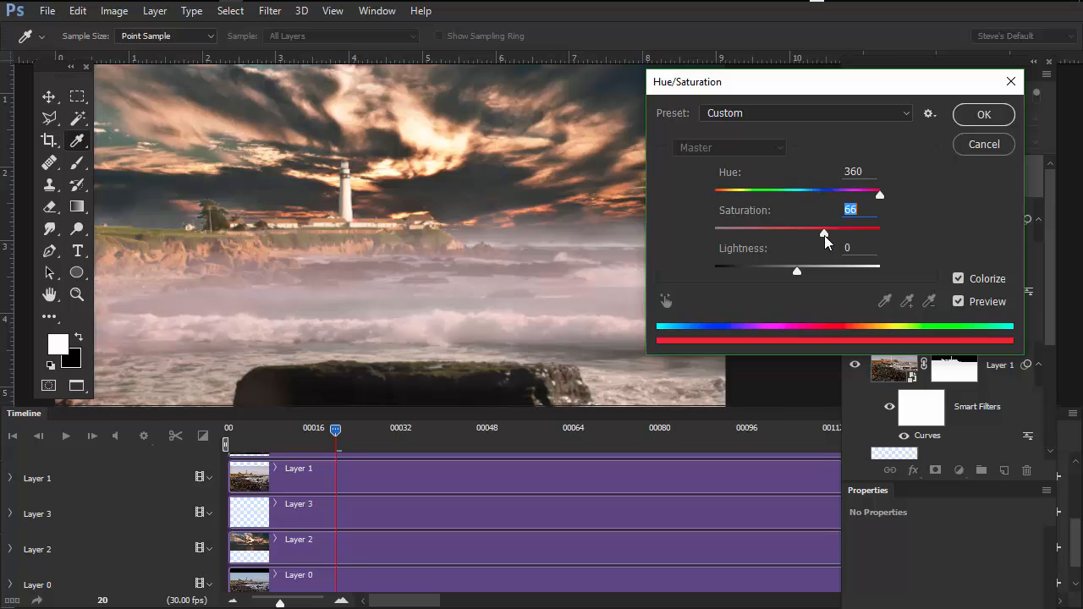
mouse_move(798, 274)
left_mouse_down()
mouse_move(821, 272)
mouse_move(783, 273)
mouse_move(798, 273)
left_mouse_up()
left_click_drag(861, 87, 896, 129)
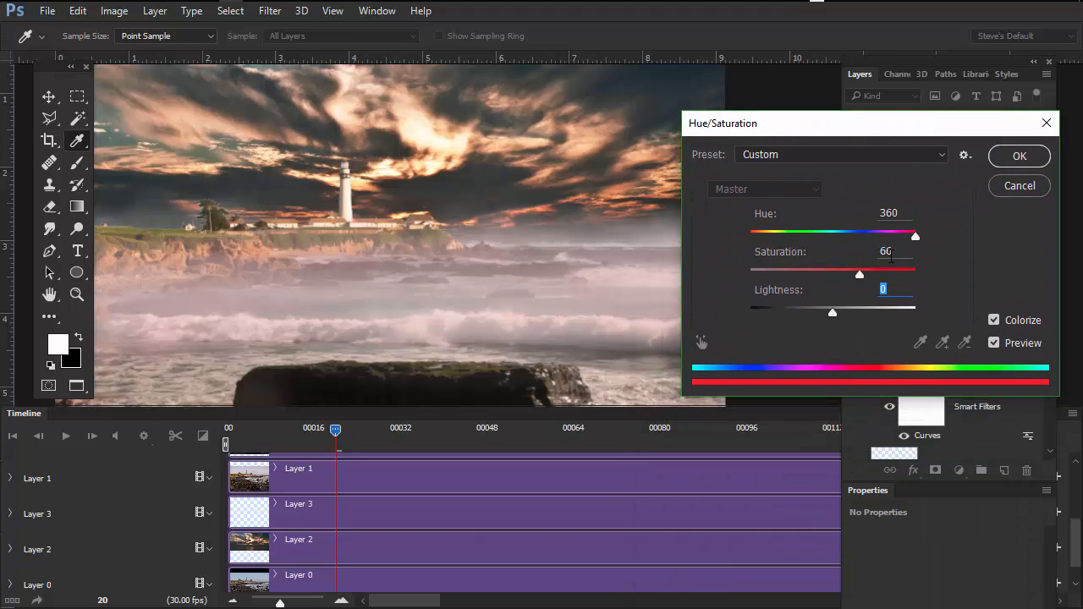
left_click_drag(860, 274, 866, 273)
left_click(1010, 156)
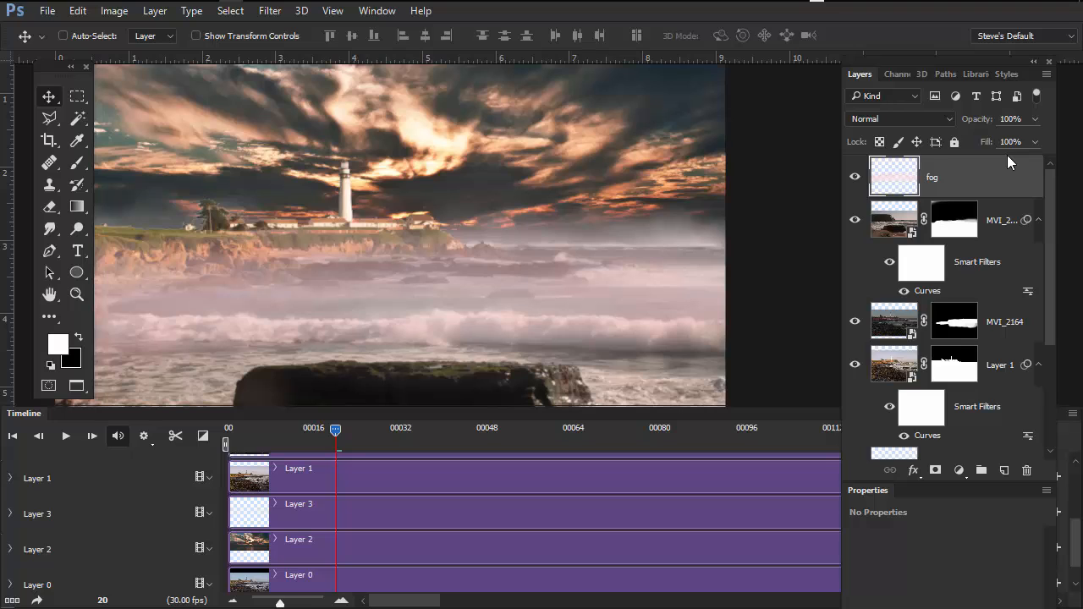
- Resize and reposition the layers palette to reach the bottom of the layer stack
left_click_drag(1046, 475, 1012, 482)
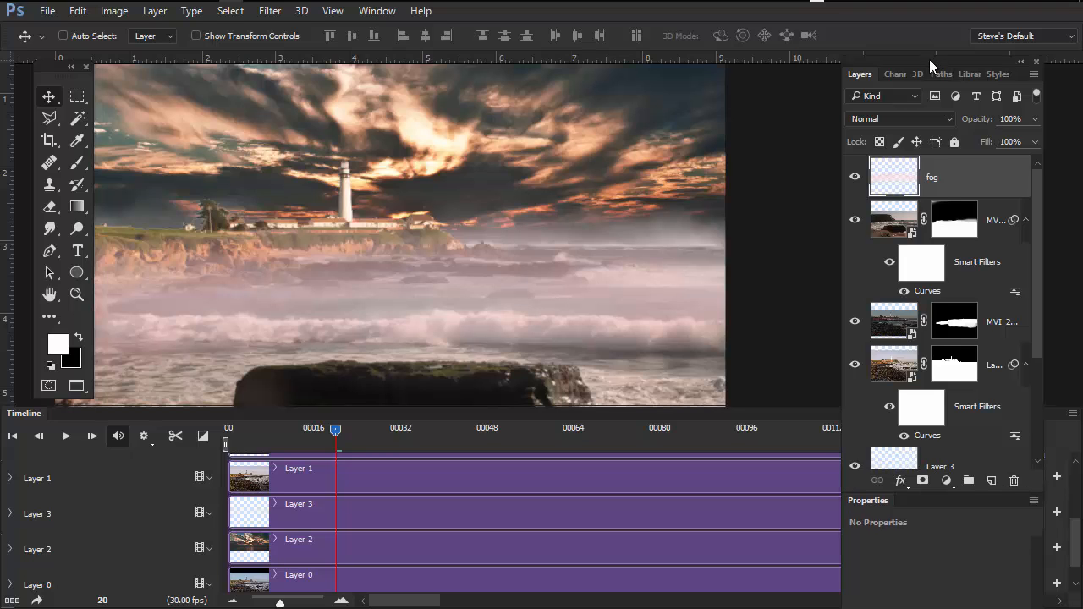
left_click_drag(926, 63, 885, 21)
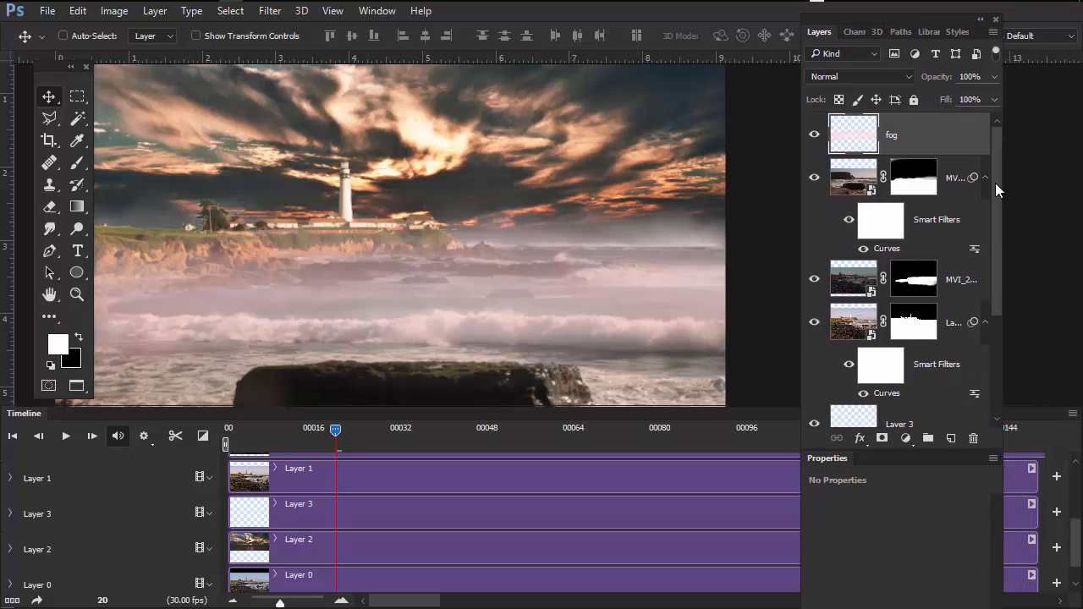
left_click_drag(994, 183, 986, 304)
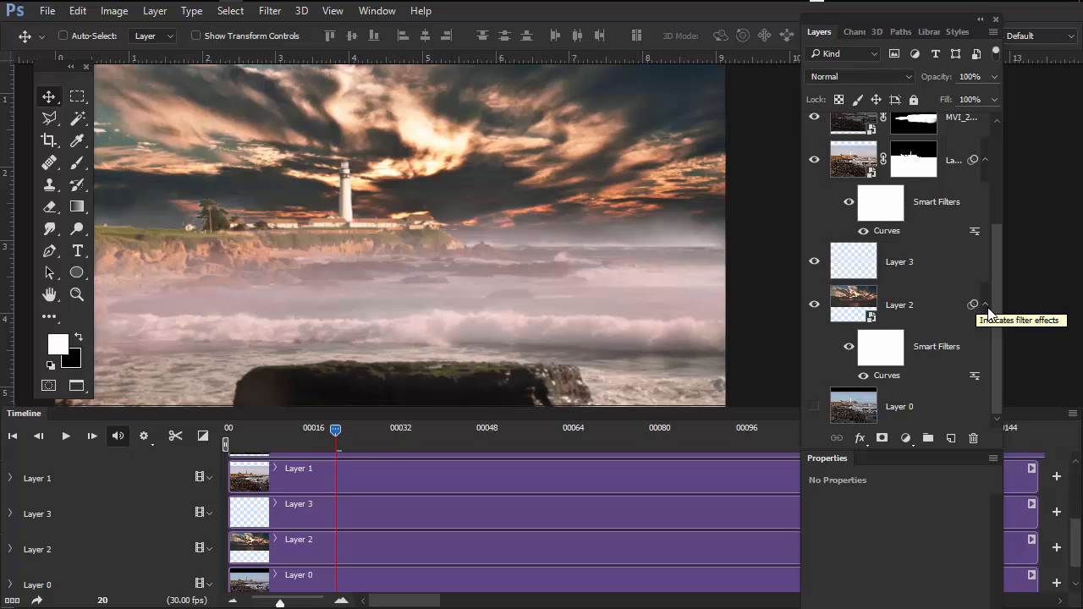
- Merge the sky layer Layer 2 with the hidden Layer 0 into a single layer, comparing the sky's visibility
left_click(903, 303)
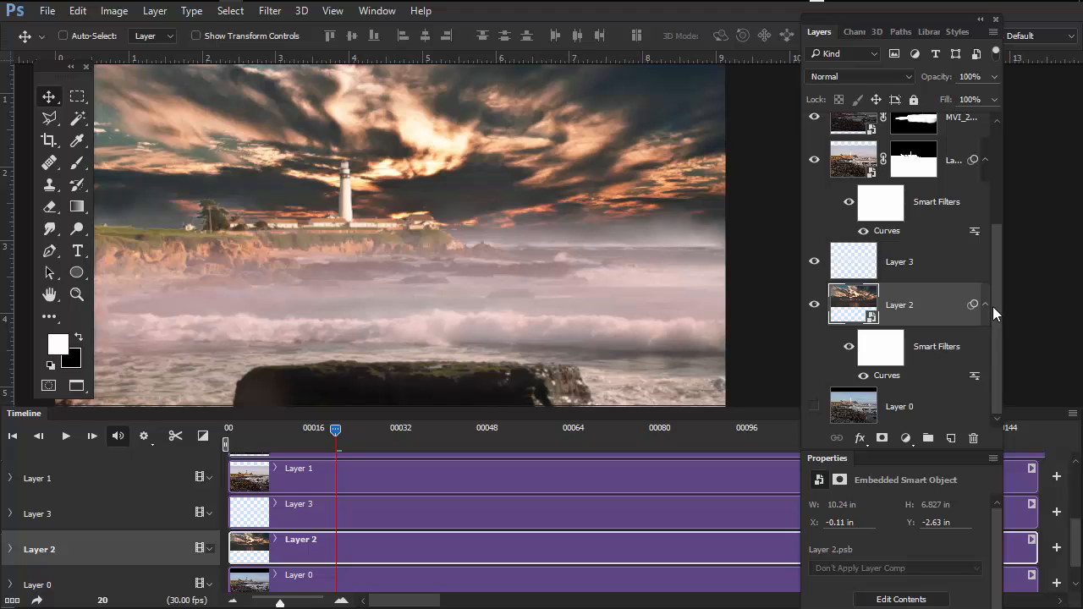
left_click(814, 304)
left_click(814, 304)
left_click(815, 306)
left_click(814, 307)
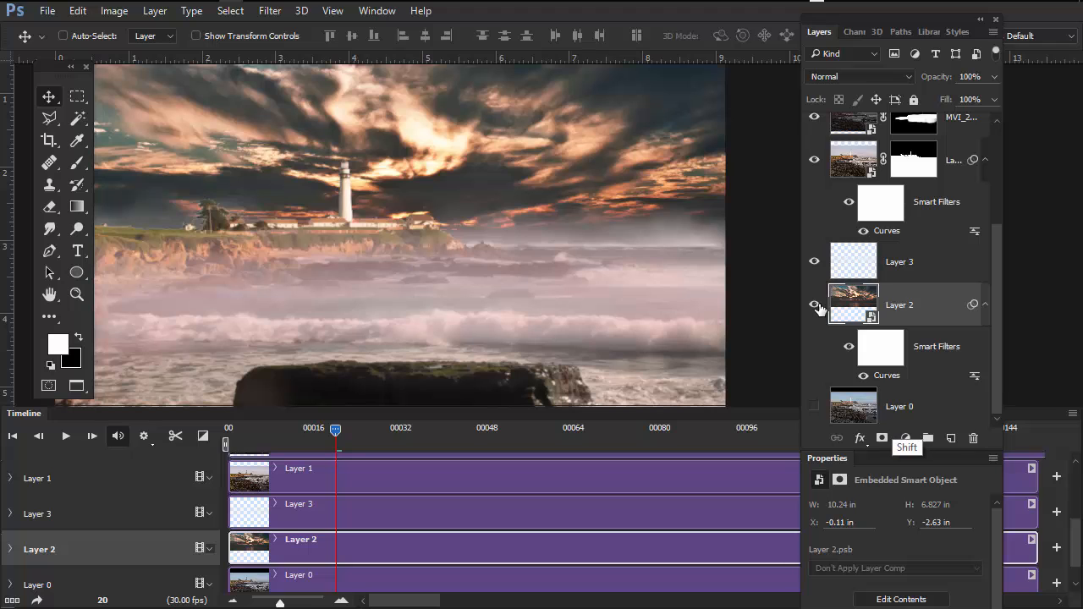
left_click(912, 410, "shift")
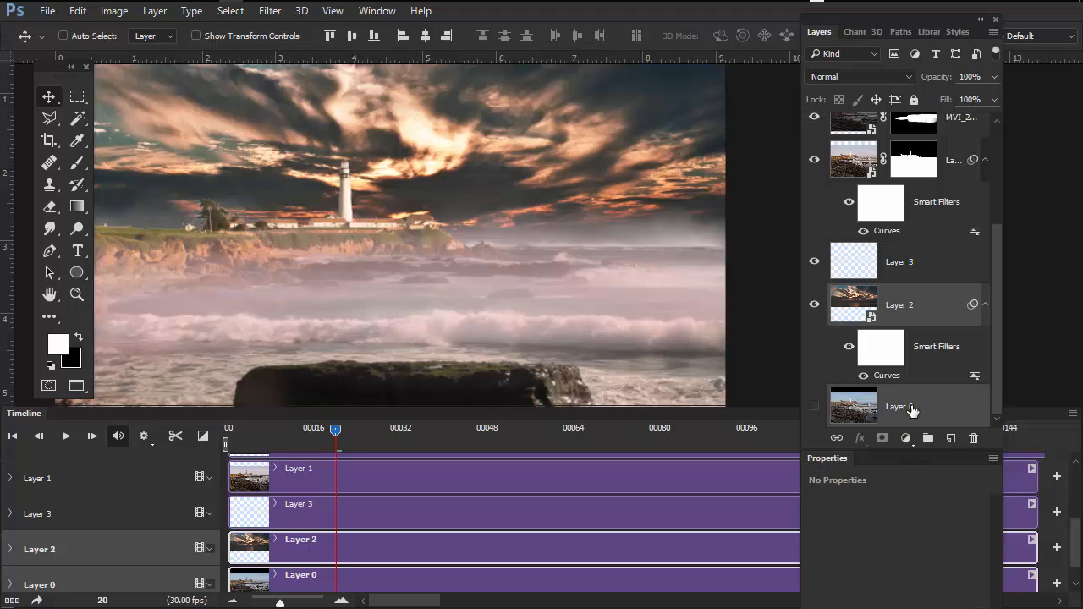
right_click(940, 306)
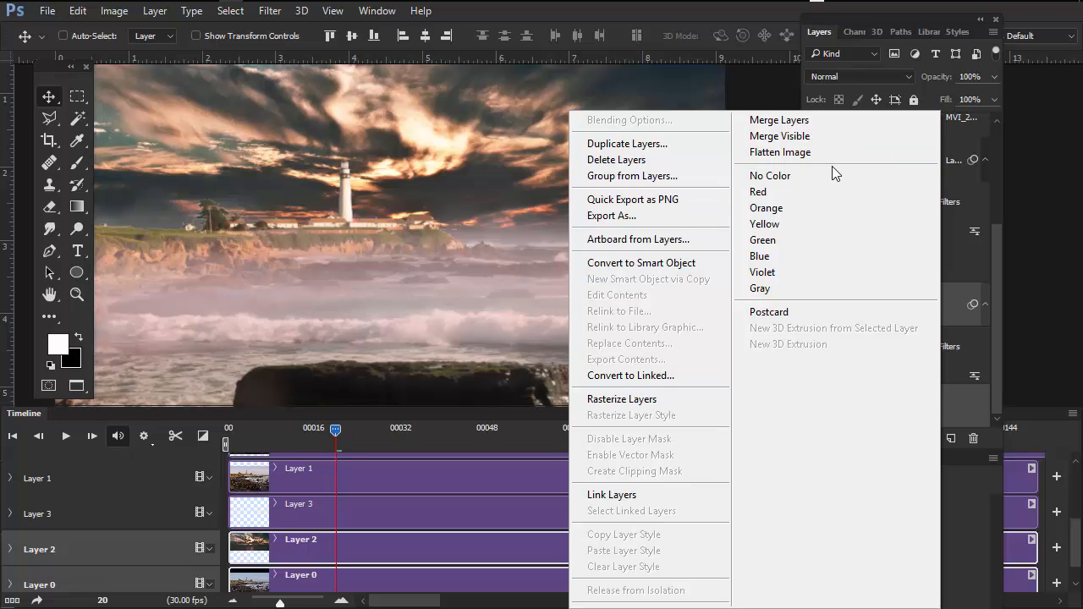
left_click(806, 124)
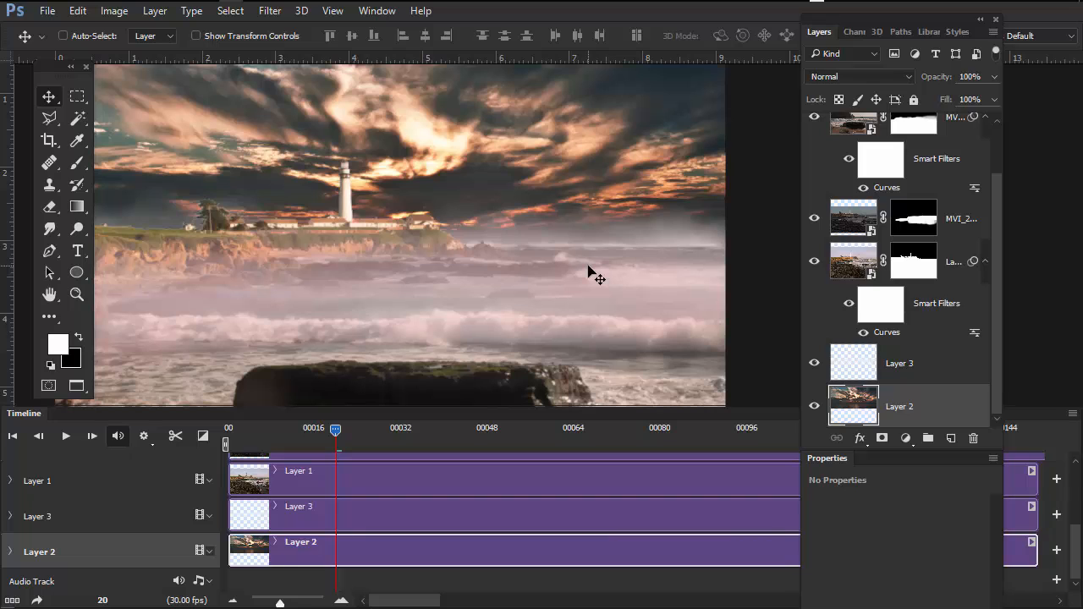
left_click(813, 406)
left_click(813, 406)
- Save the layered document under the new name composite for render.tif as a TIFF with LZW compression
key("ctrl")
key("ctrl+shift+s")
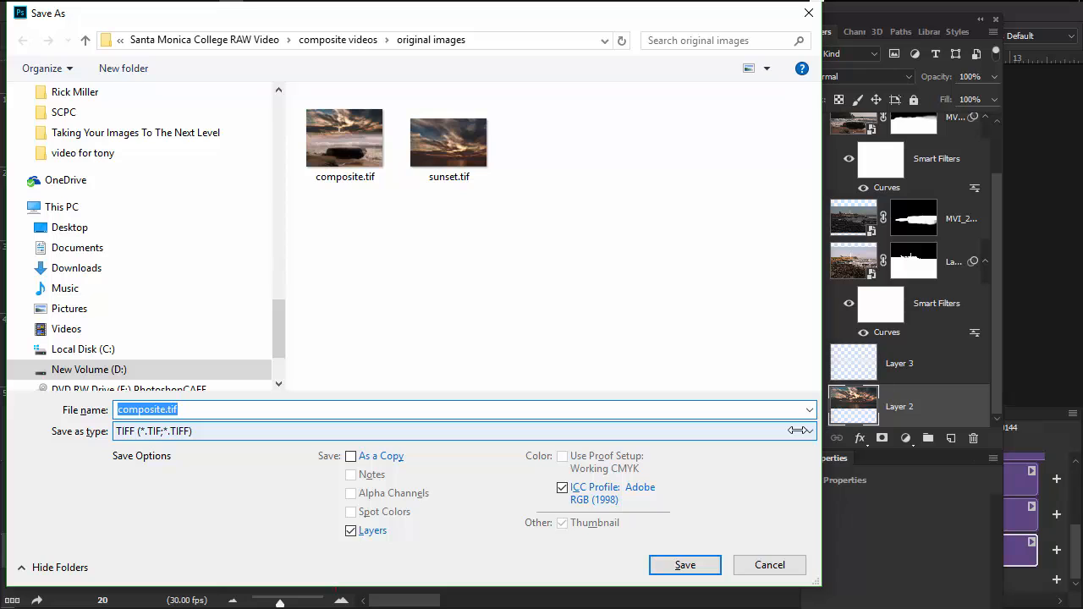
left_click(165, 411)
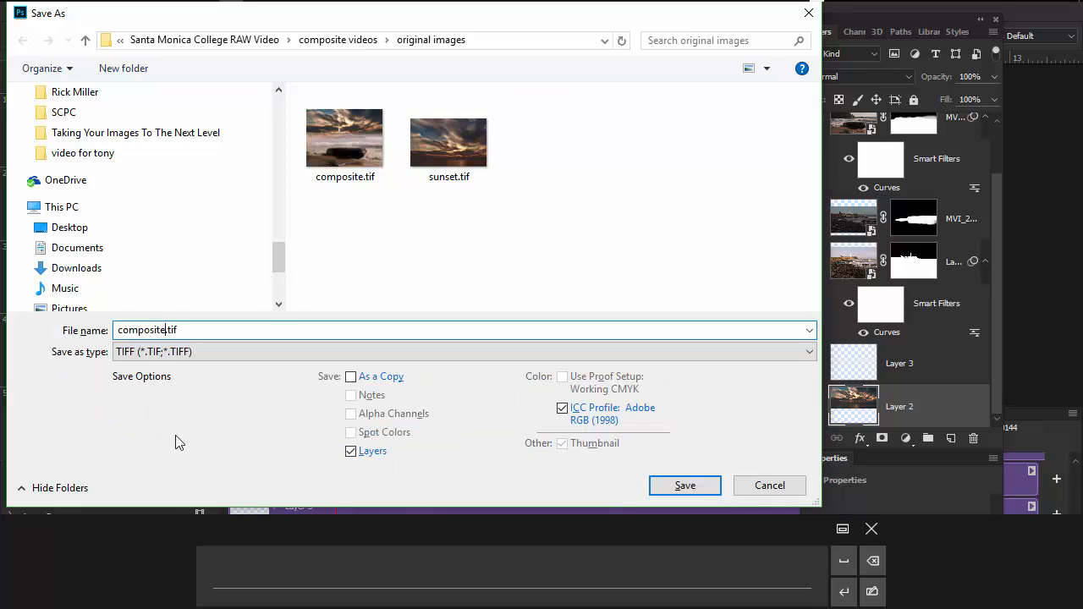
type("for ")
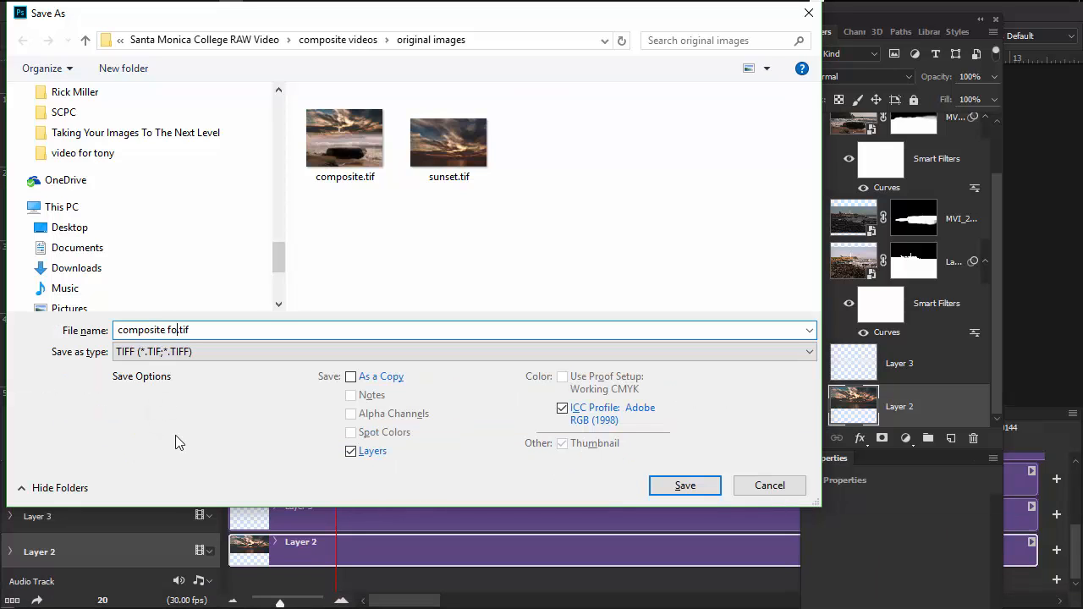
type("render")
left_click(685, 485)
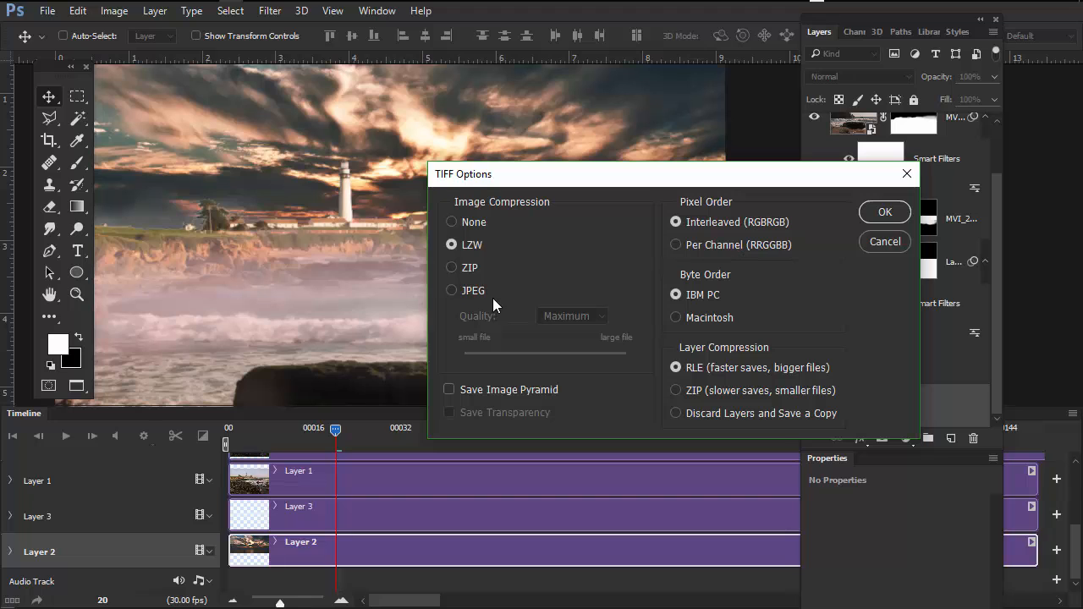
left_click(882, 212)
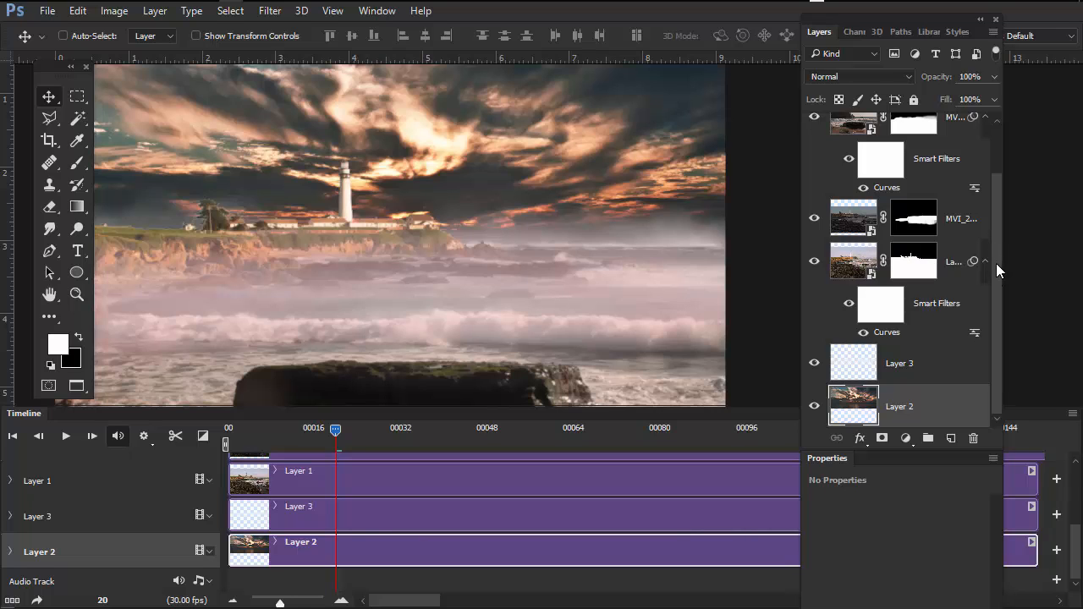
- Enlarge the layers palette to fit the layer stack and full layer names, and check what MVI_2164 contributes
left_click_drag(995, 264, 1001, 217)
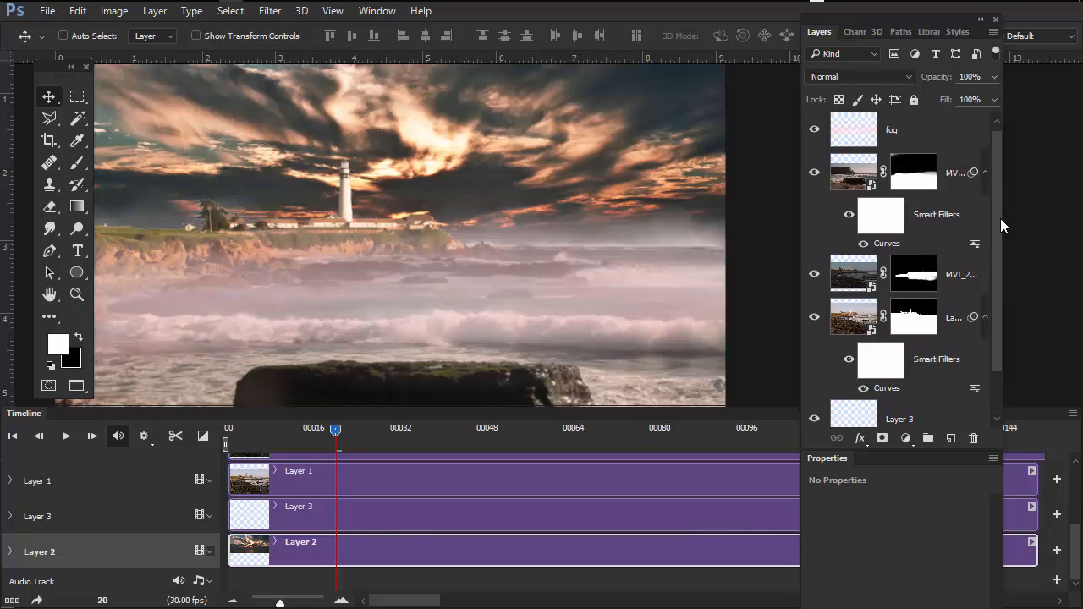
left_click(858, 323)
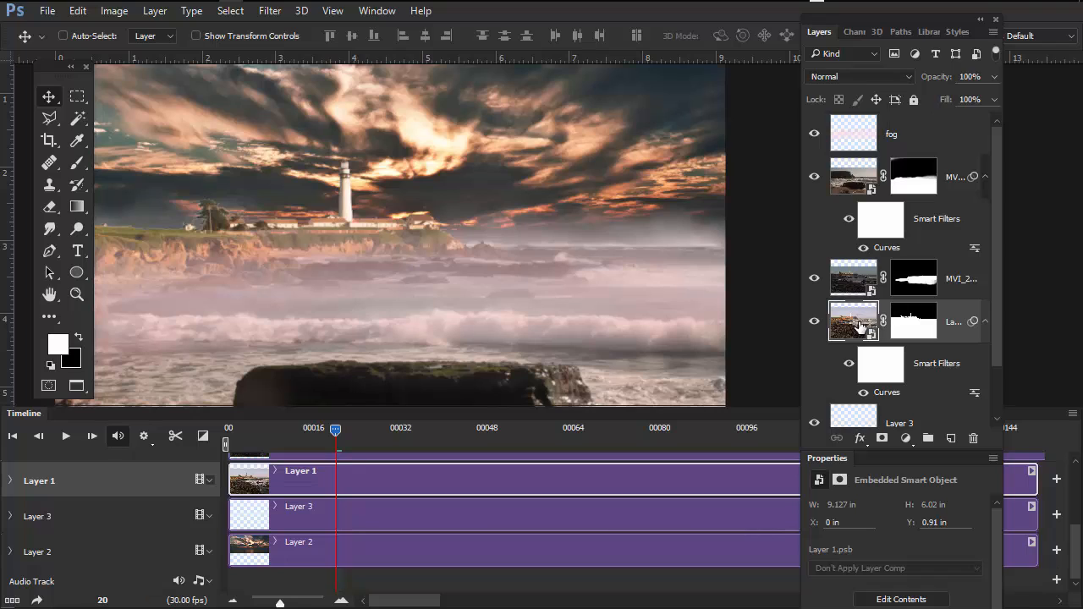
left_click_drag(991, 325, 994, 282)
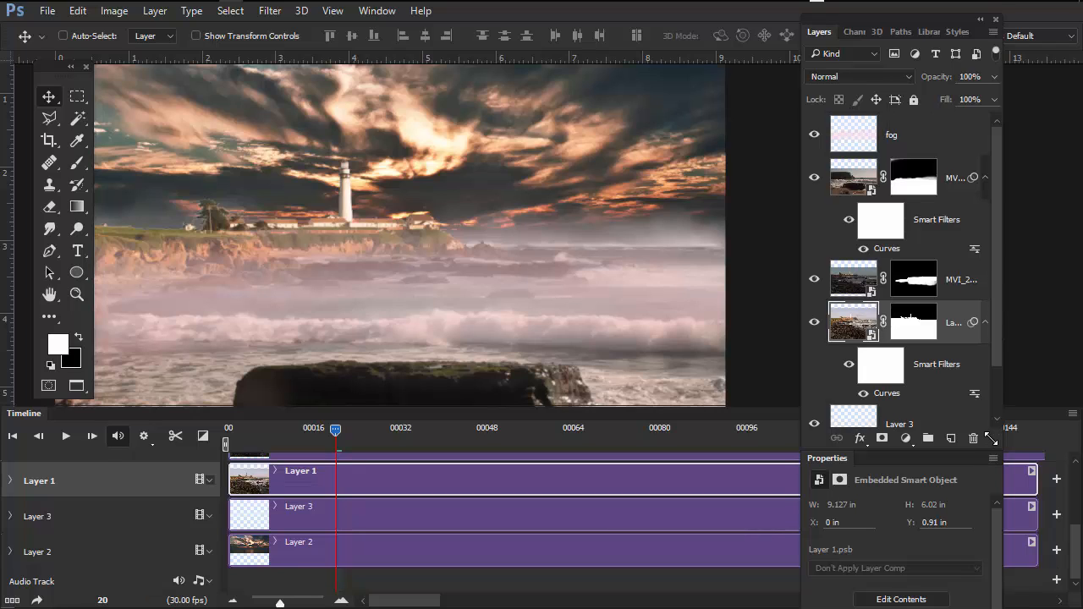
left_click_drag(991, 436, 1000, 481)
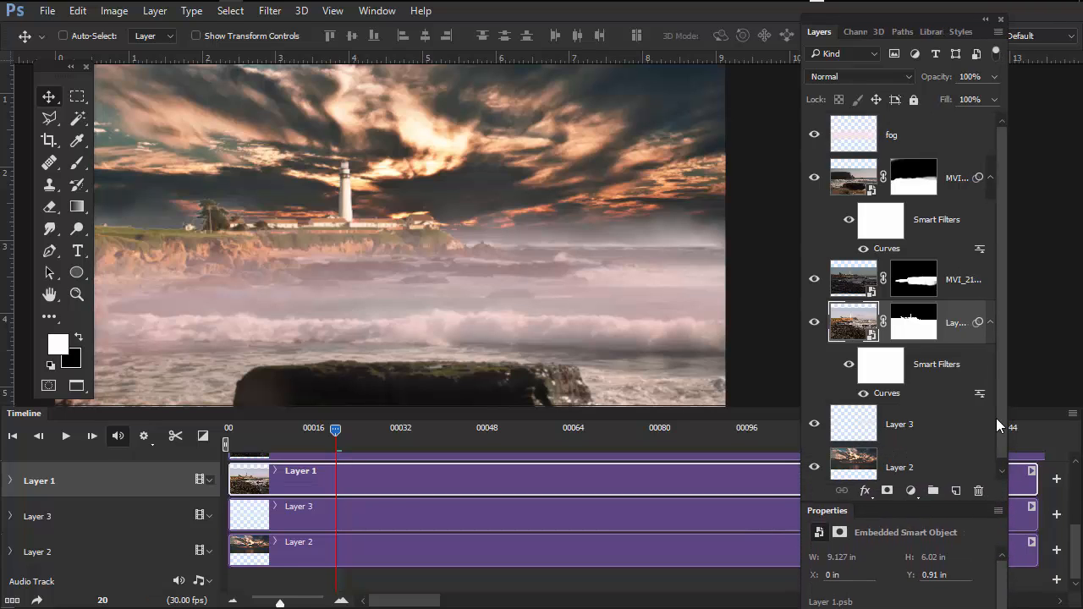
left_click(815, 279)
left_click(814, 279)
left_click_drag(1007, 315, 1078, 316)
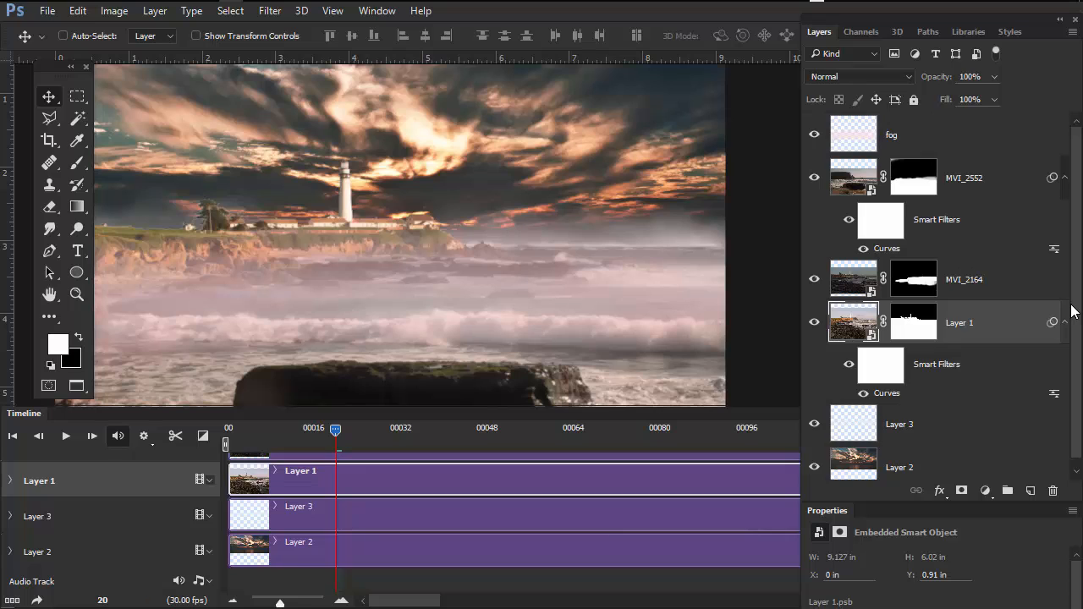
- Rename the layer MVI_2164 as Mov and the layer MVI_2552 as mov
double_click(964, 280)
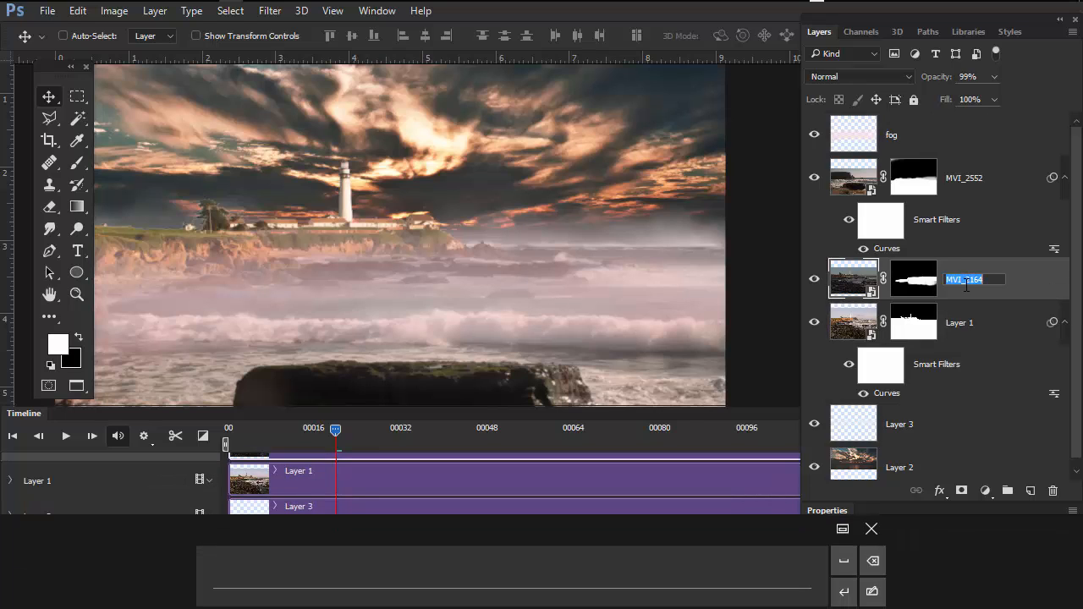
type("Mov")
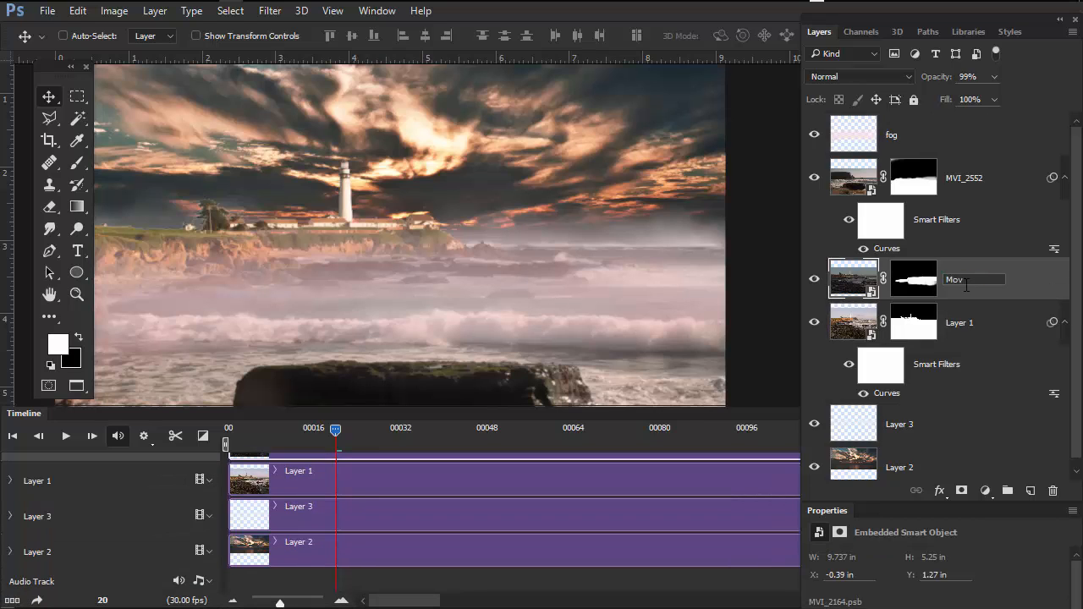
left_click(964, 181)
double_click(973, 179)
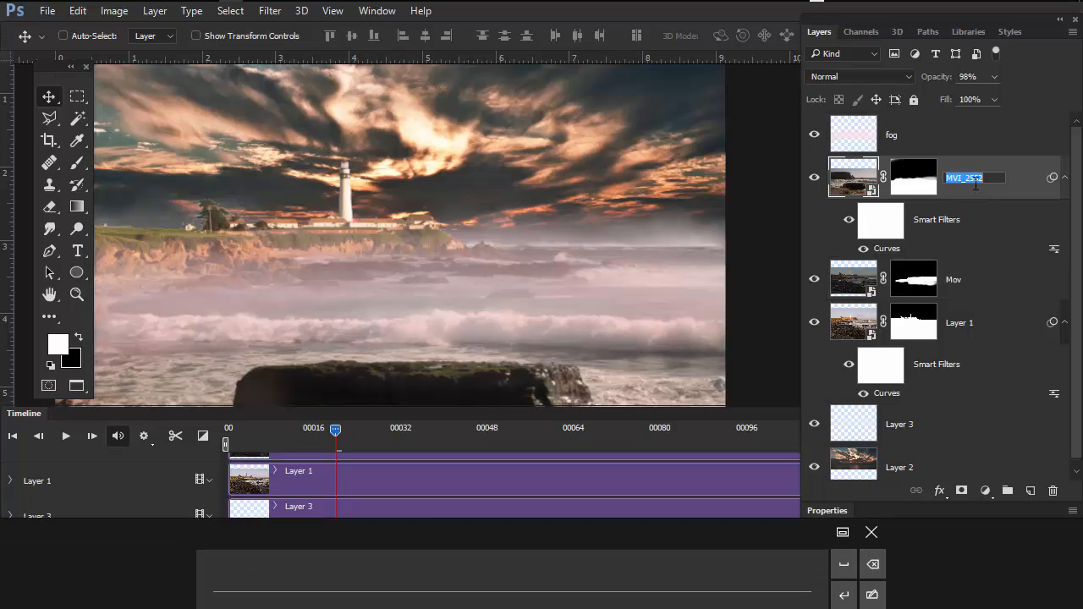
type("mov")
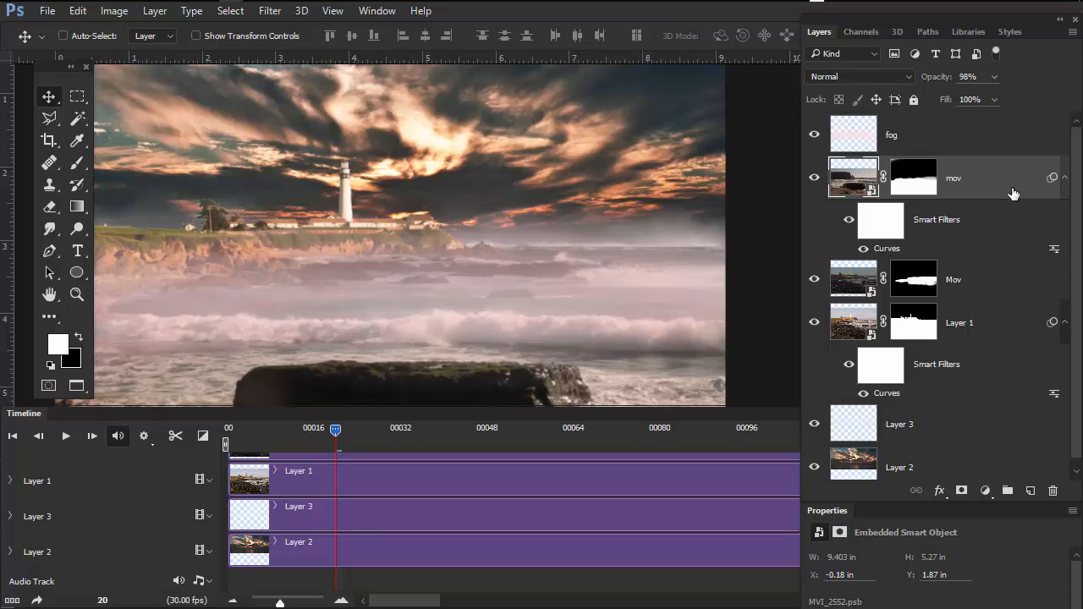
- Isolate Layer 1 to check its contents, rasterize it, and compare its visibility, leaving it shown
left_click(813, 322)
left_click(814, 322)
left_click(814, 323)
left_click(814, 323, "alt")
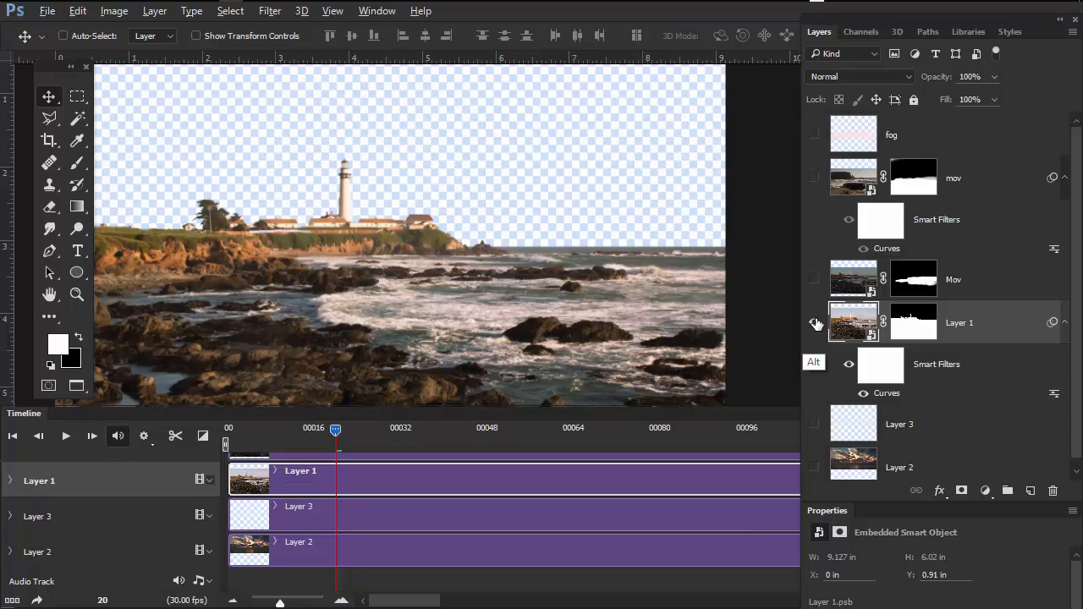
left_click(814, 323, "alt")
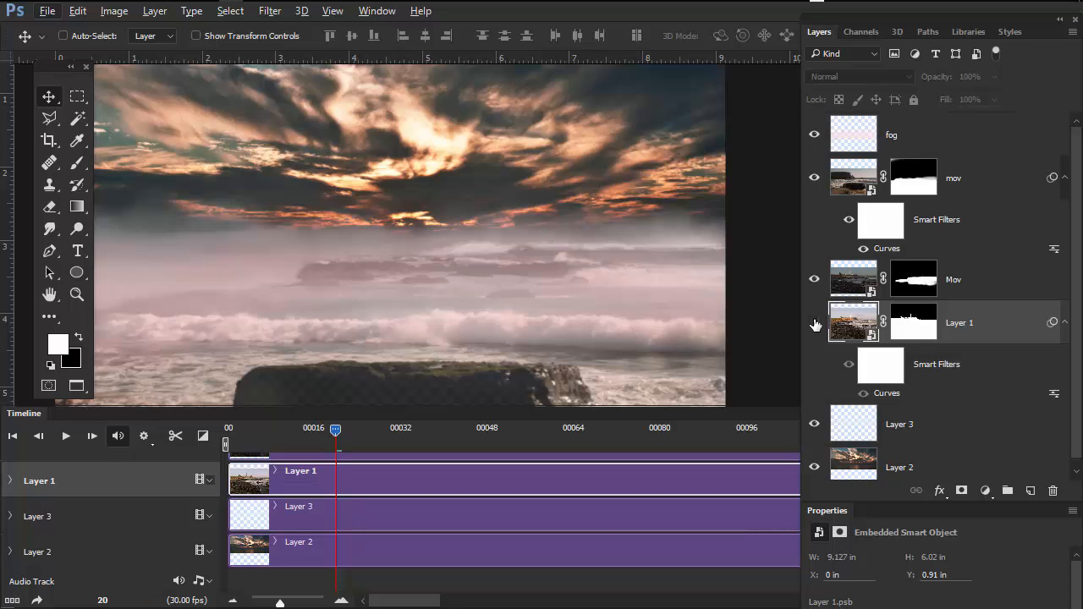
right_click(973, 322)
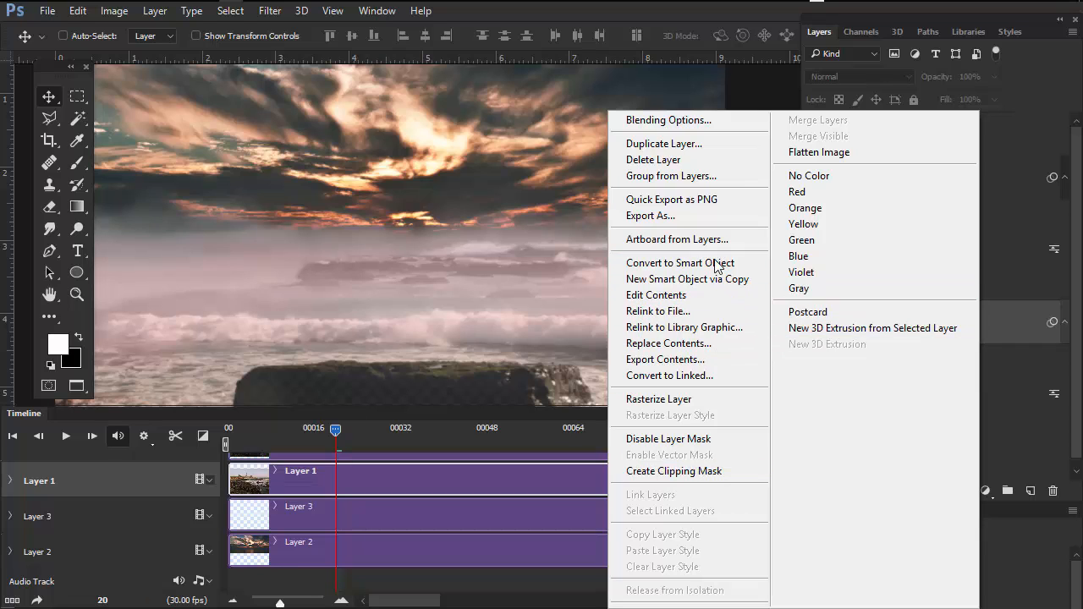
left_click(688, 401)
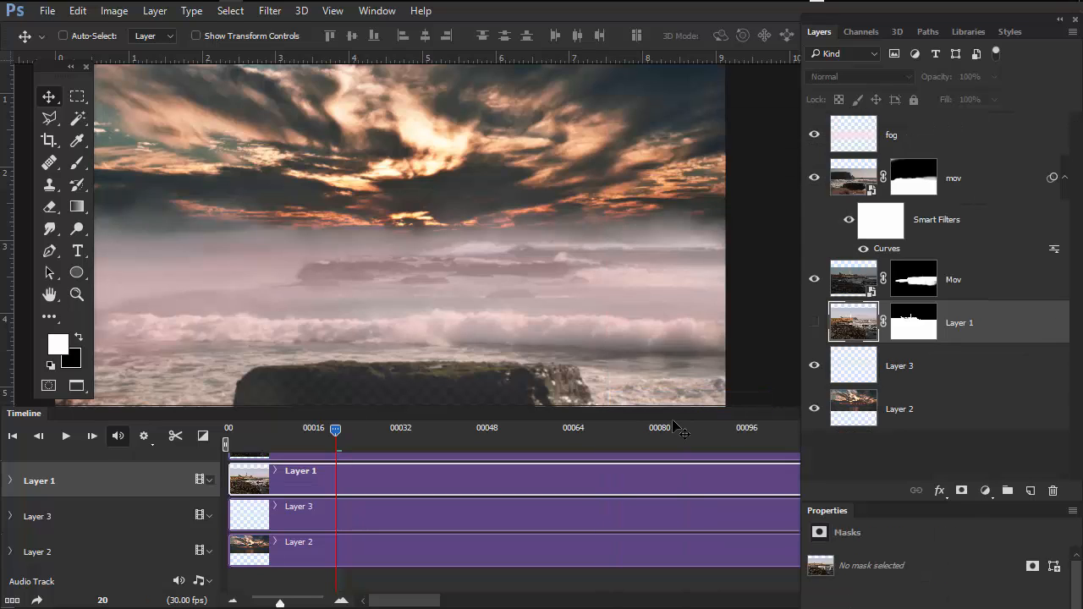
left_click(810, 325)
left_click(810, 326)
left_click(810, 326)
left_click(811, 326)
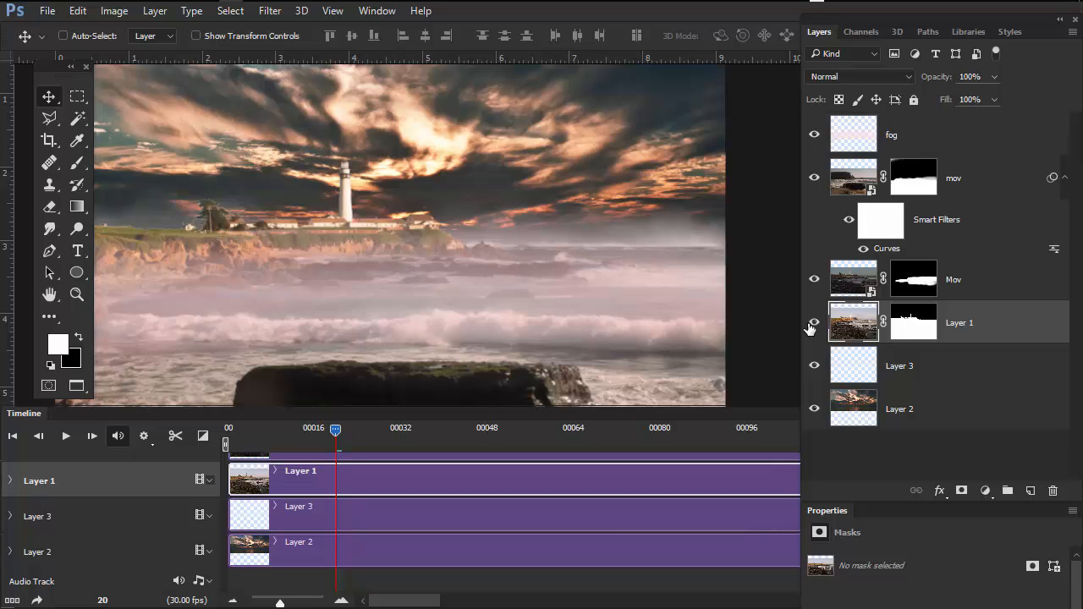
- Check what the fog, Layer 2 and Layer 3 contribute to the composite by hiding and showing them
right_click(816, 135)
left_click(818, 138)
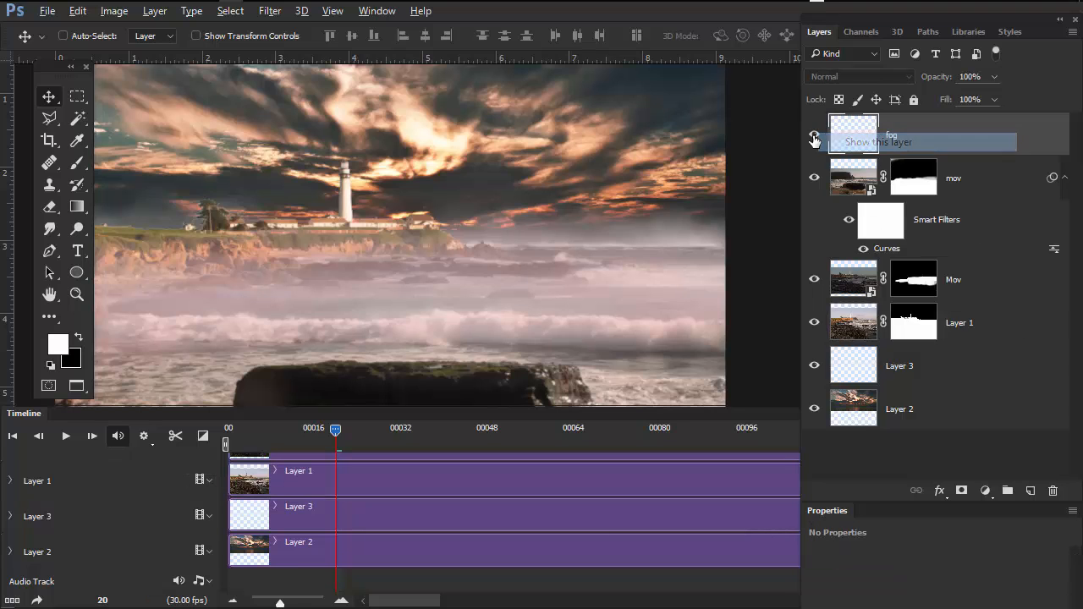
left_click(813, 137)
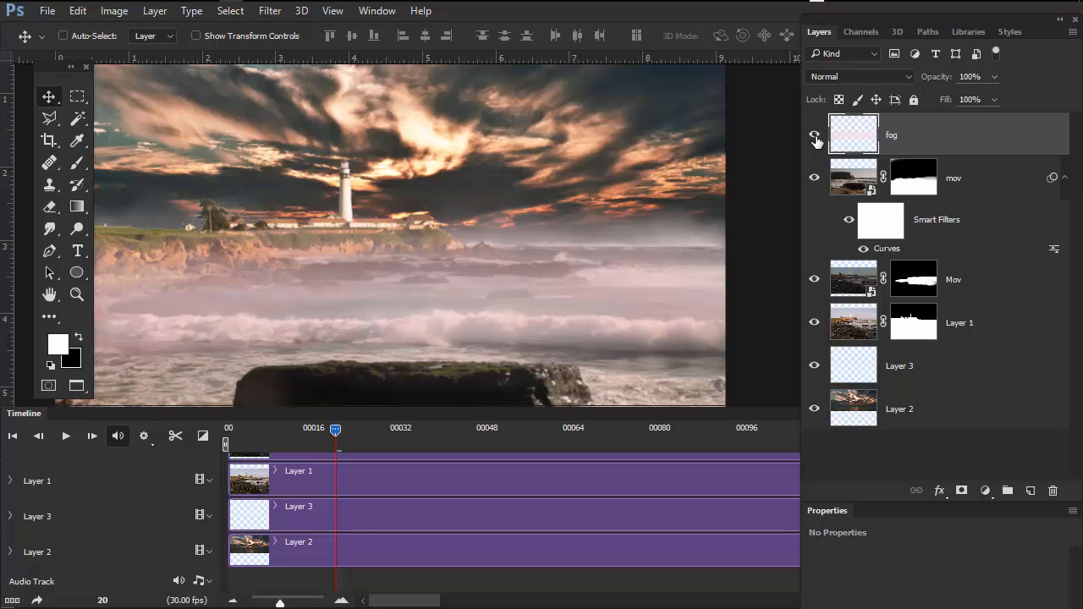
left_click(815, 409)
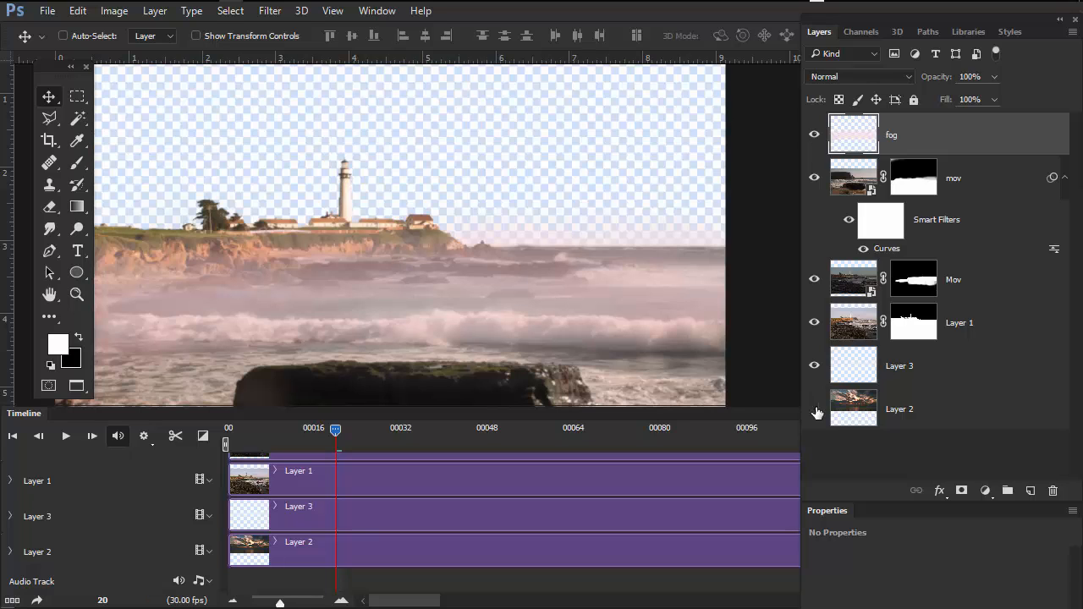
left_click(814, 409)
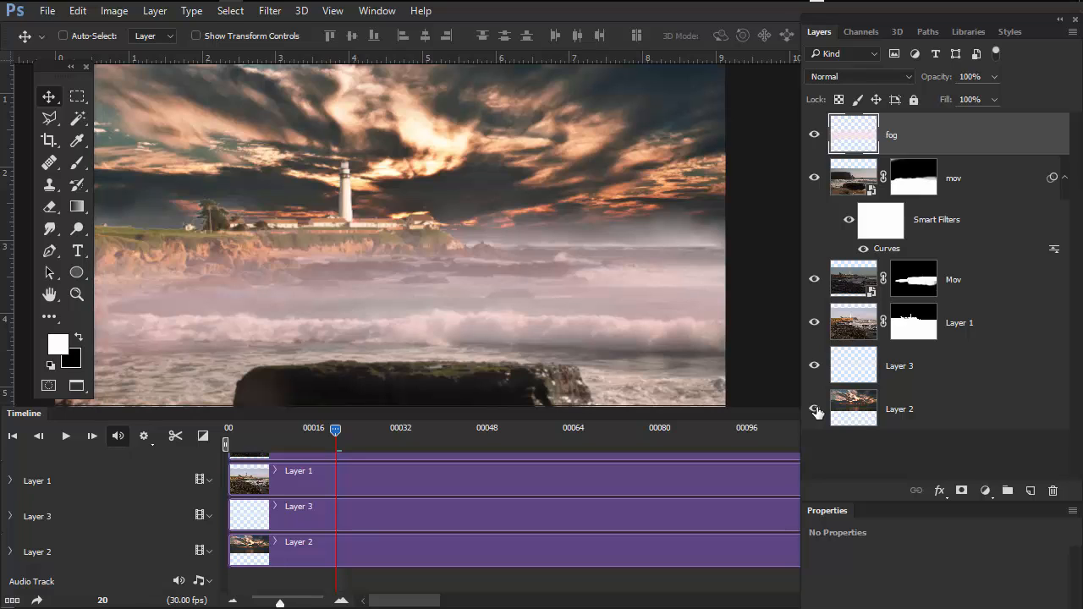
left_click(815, 366)
left_click(816, 366)
left_click(955, 372)
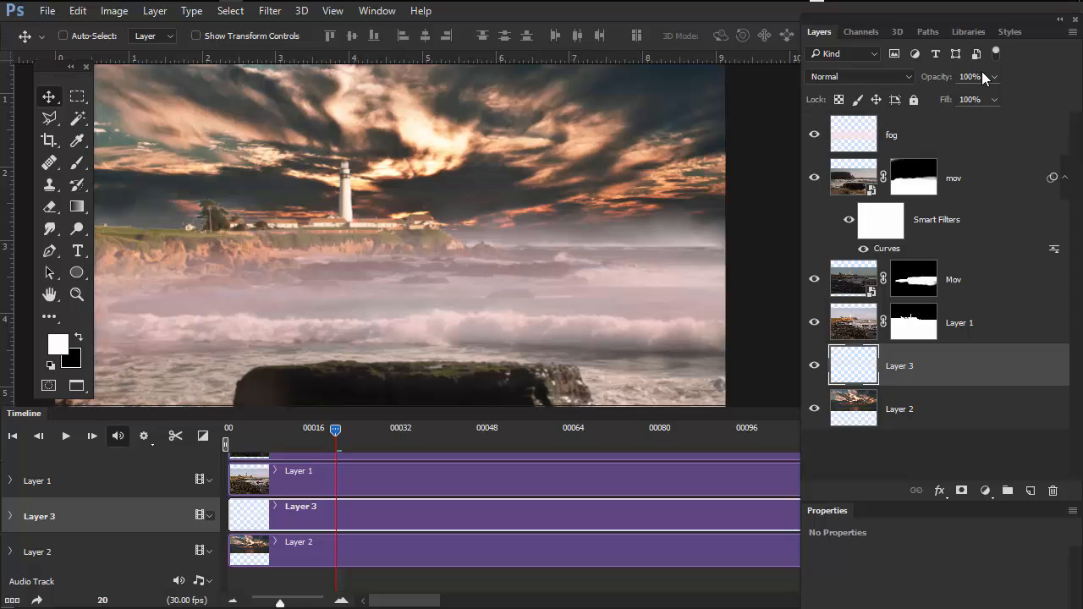
- Shrink the layers palette off the timeline and end the work area at the end of the mov clip, about frame 110
left_click_drag(1076, 493, 972, 245)
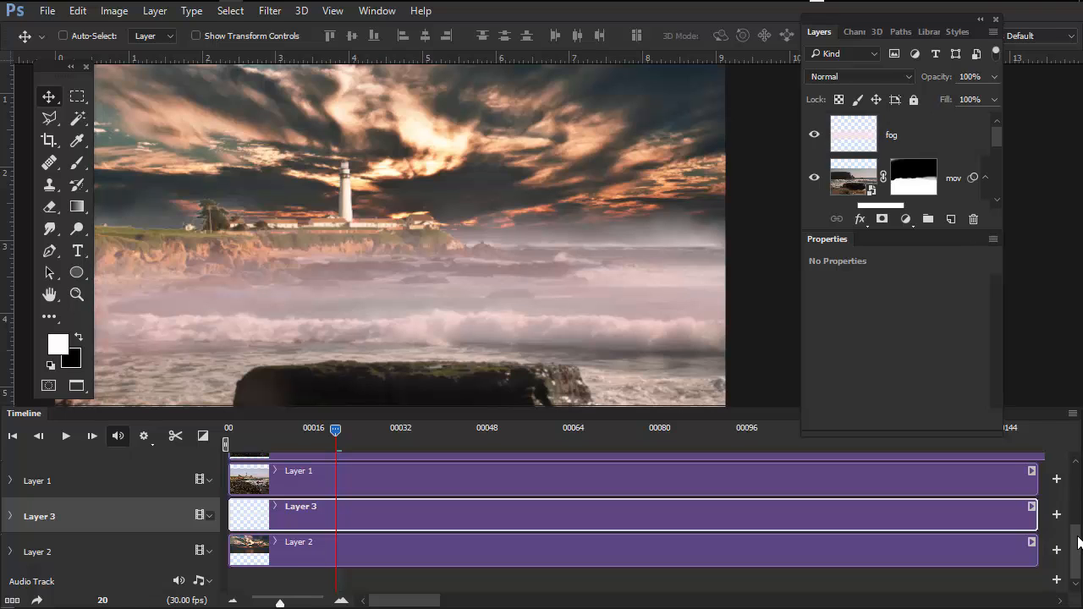
left_click_drag(1077, 542, 1079, 482)
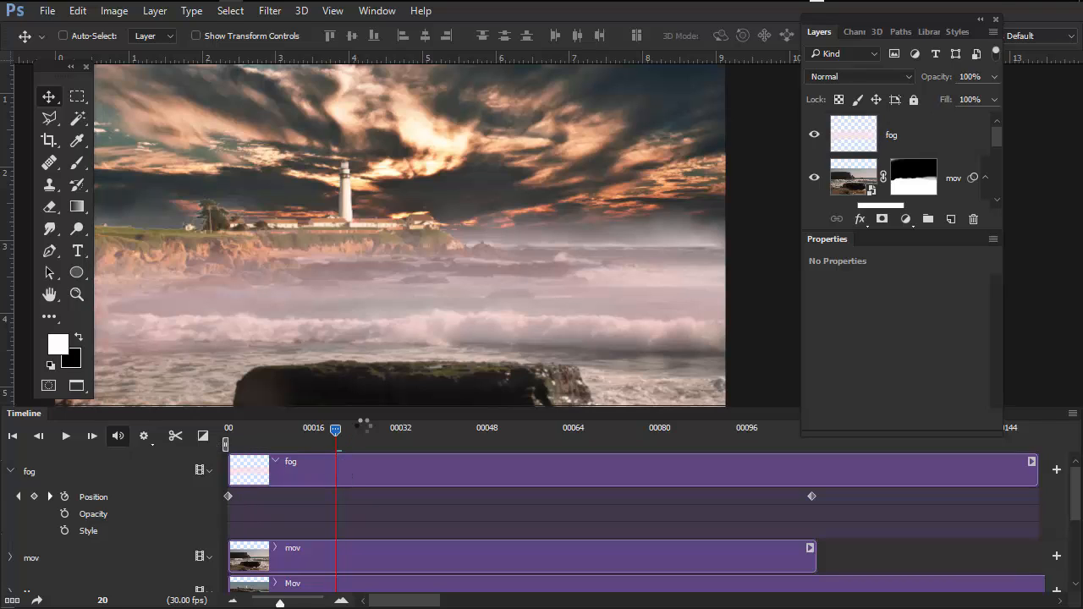
left_click_drag(335, 428, 352, 425)
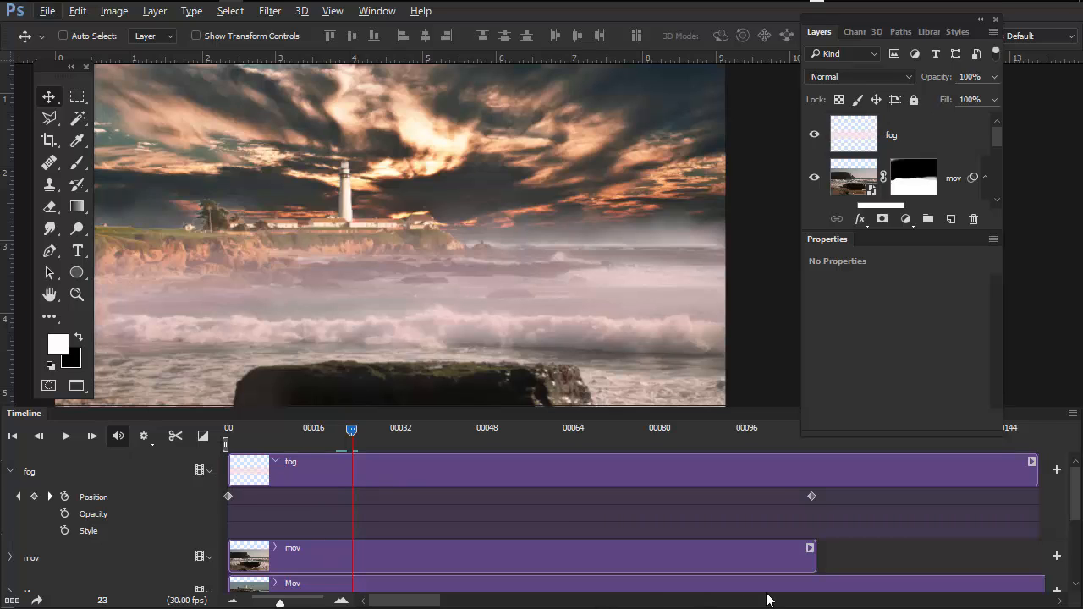
left_click_drag(427, 602, 486, 603)
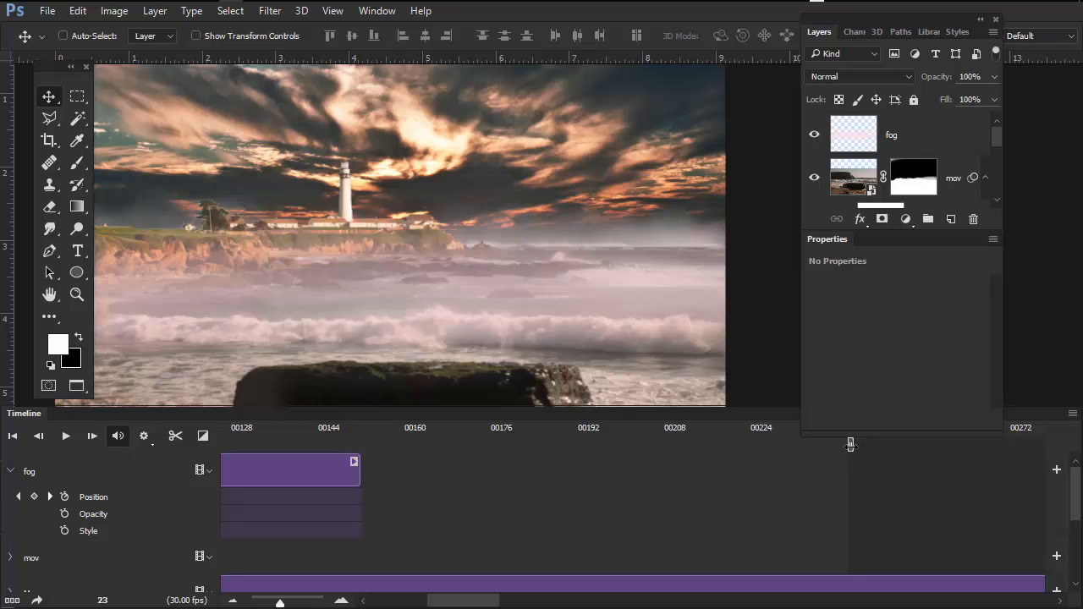
left_click_drag(856, 443, 761, 441)
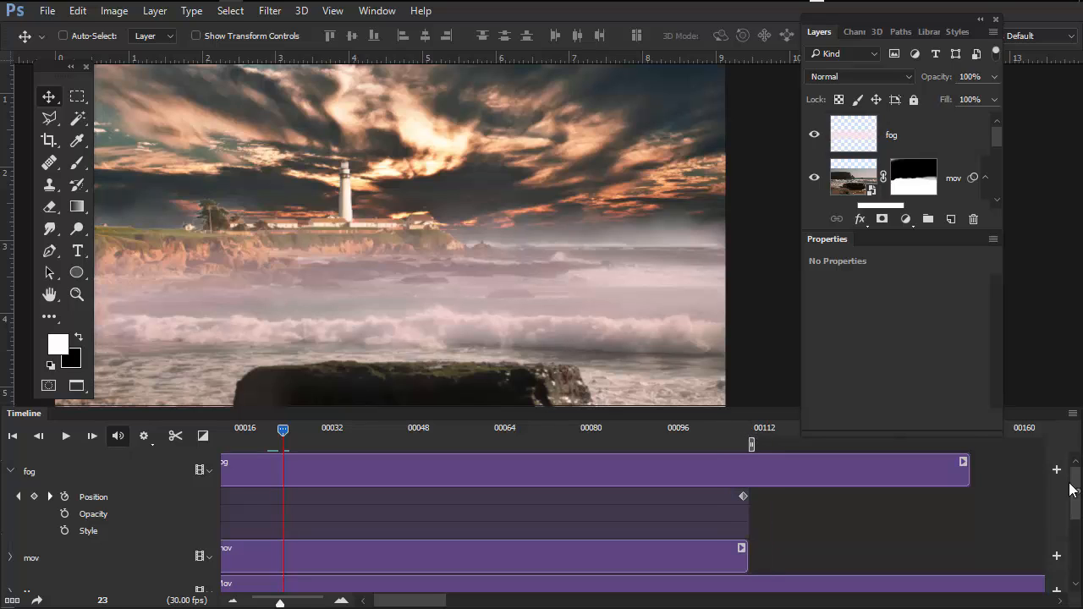
- Shrink the floating palettes clear of the timeline and scrub the playhead to frame 94 to check the composite
left_click_drag(970, 434, 971, 412)
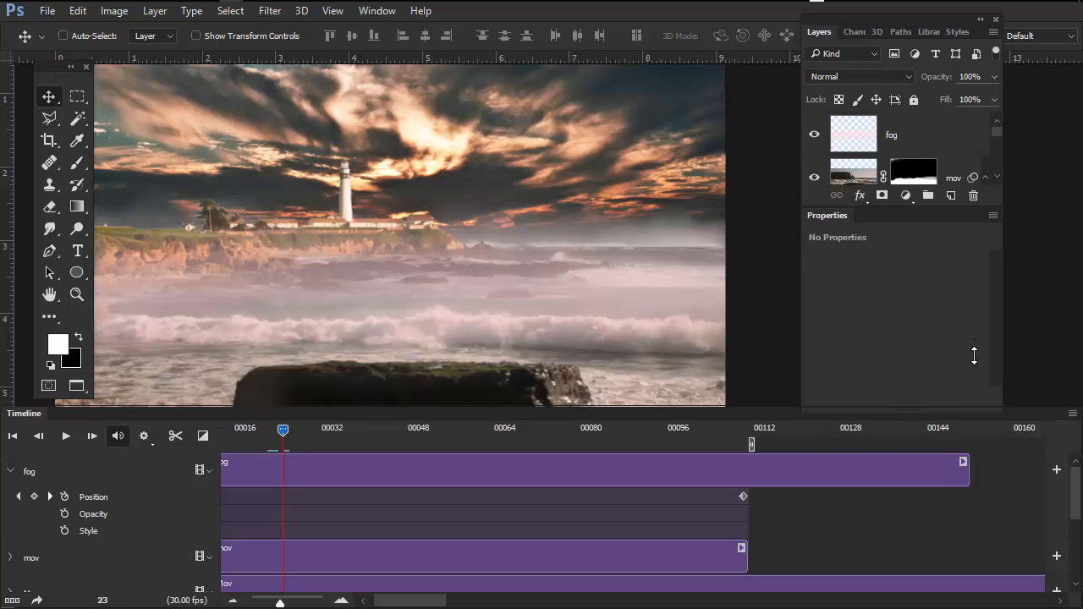
mouse_move(781, 404)
left_mouse_down()
mouse_move(782, 378)
mouse_move(795, 391)
left_mouse_up()
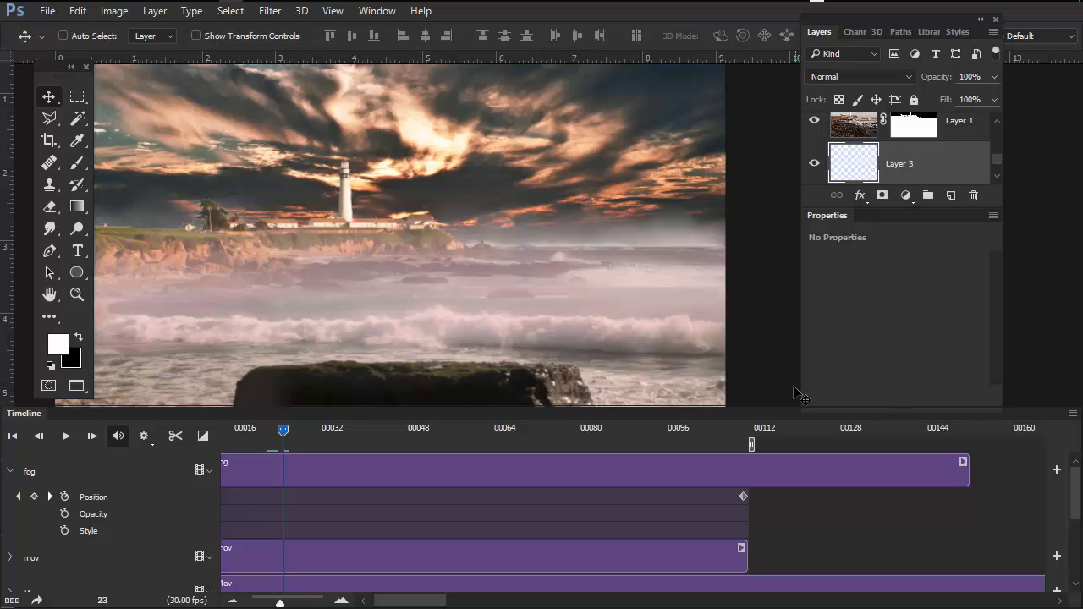
left_click_drag(1076, 501, 1063, 471)
left_click_drag(283, 429, 666, 472)
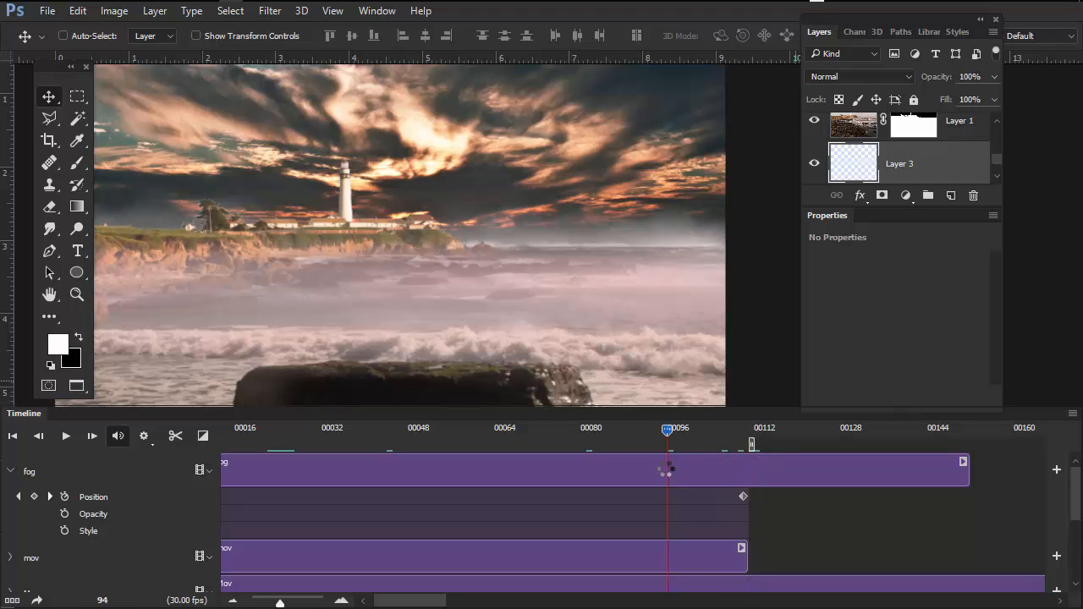
right_click(666, 470)
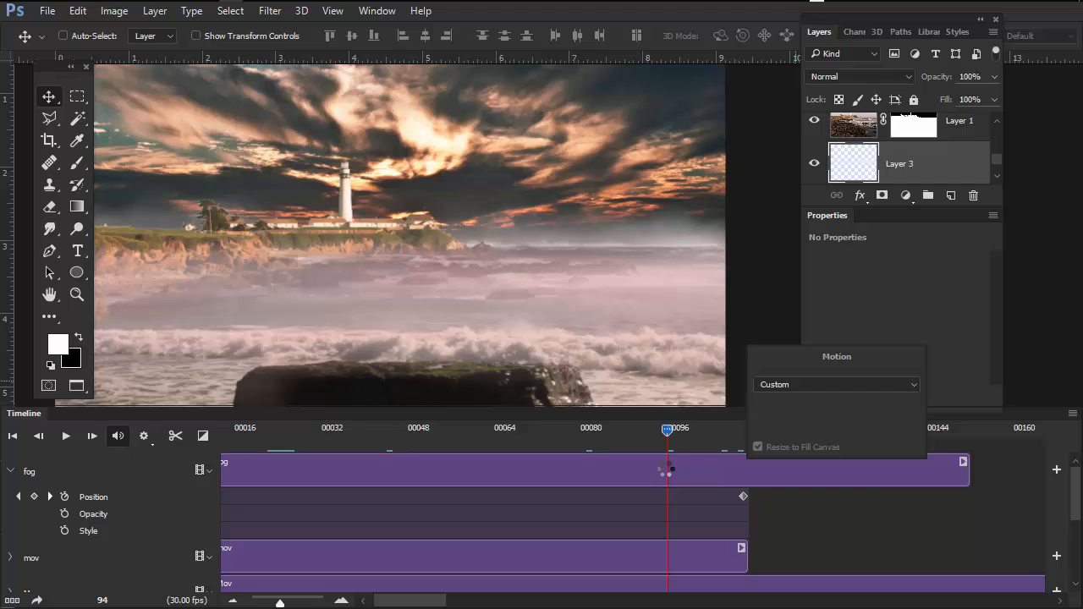
- Open the Image Size settings, switch the dimensions to pixels and constrain the width and height proportions
left_click(114, 12)
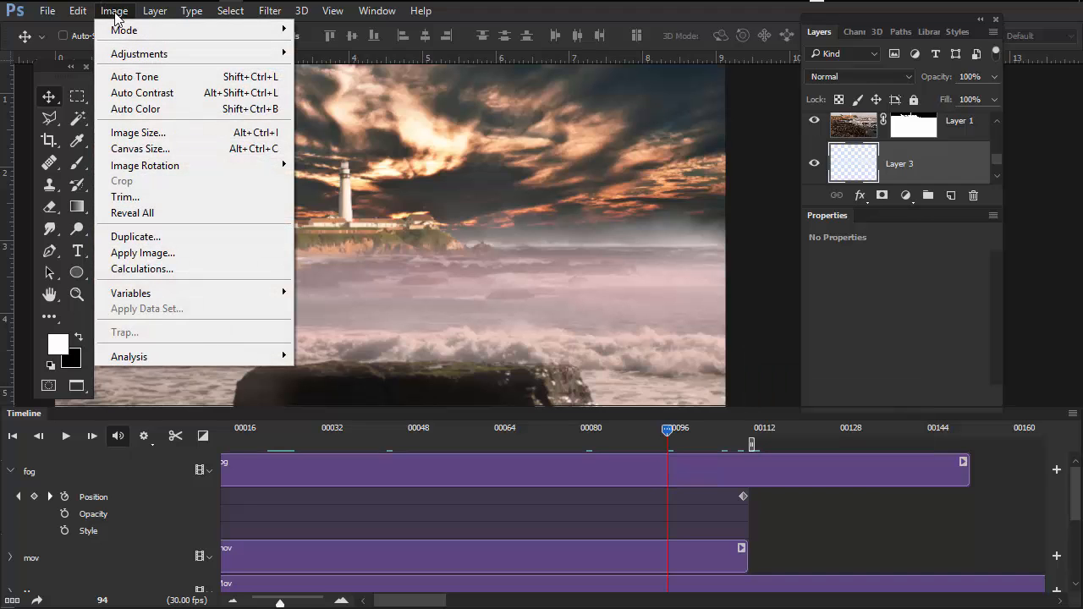
left_click(155, 134)
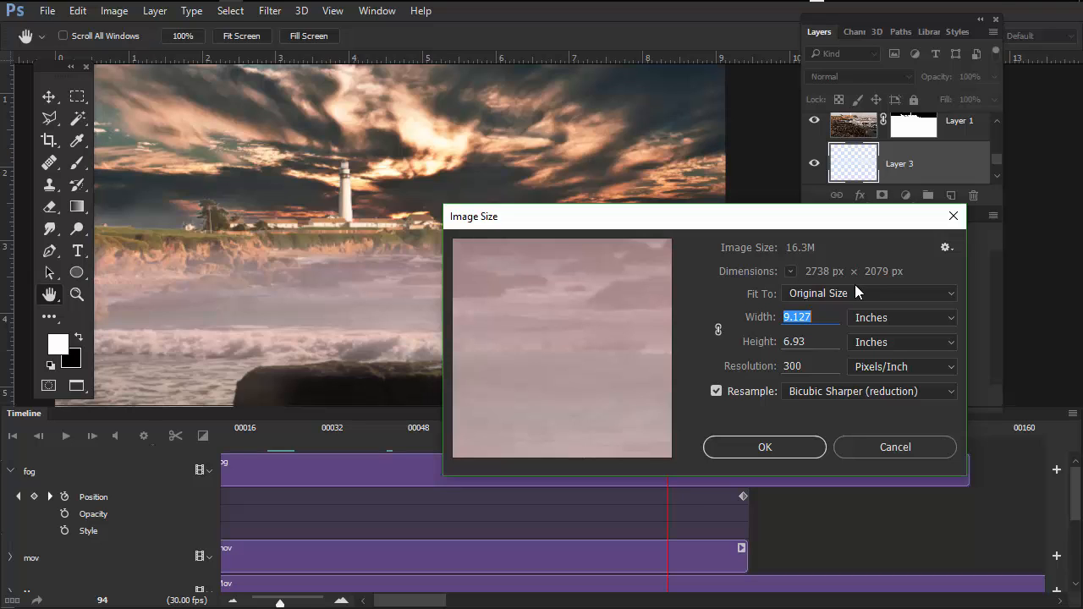
left_click(946, 320)
left_click(898, 344)
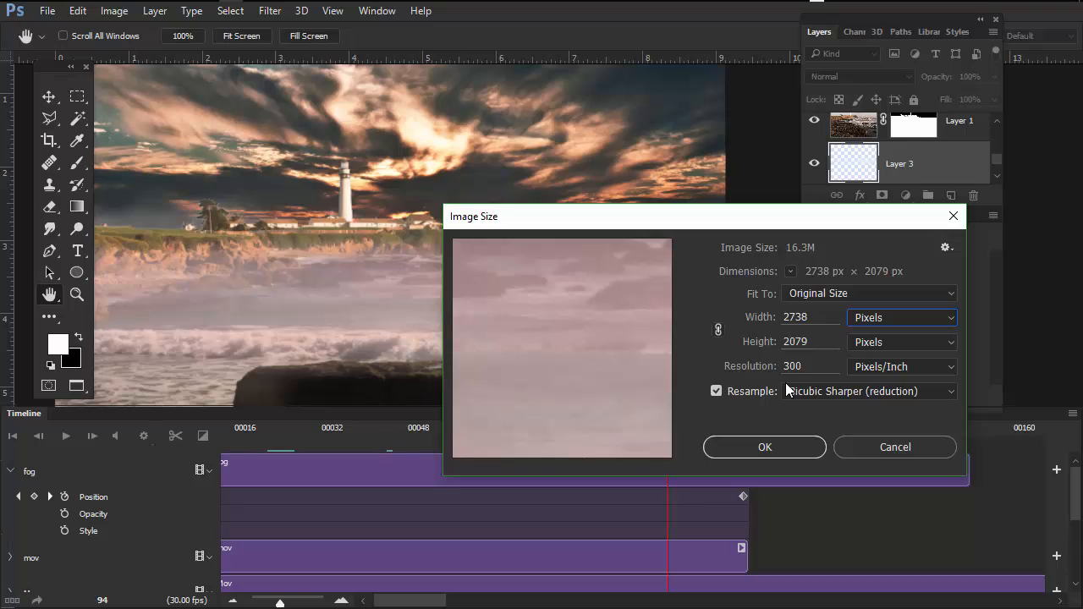
left_click(719, 328)
- Resize the document to a width of 1024 pixels and centre the reduced composite in view
left_click_drag(810, 320, 783, 323)
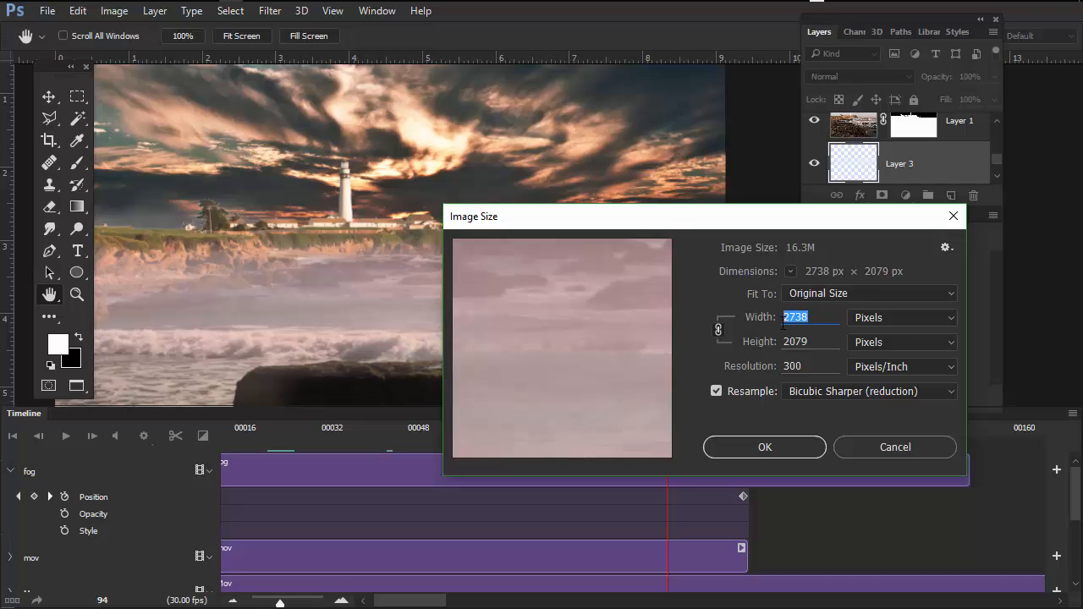
type("100")
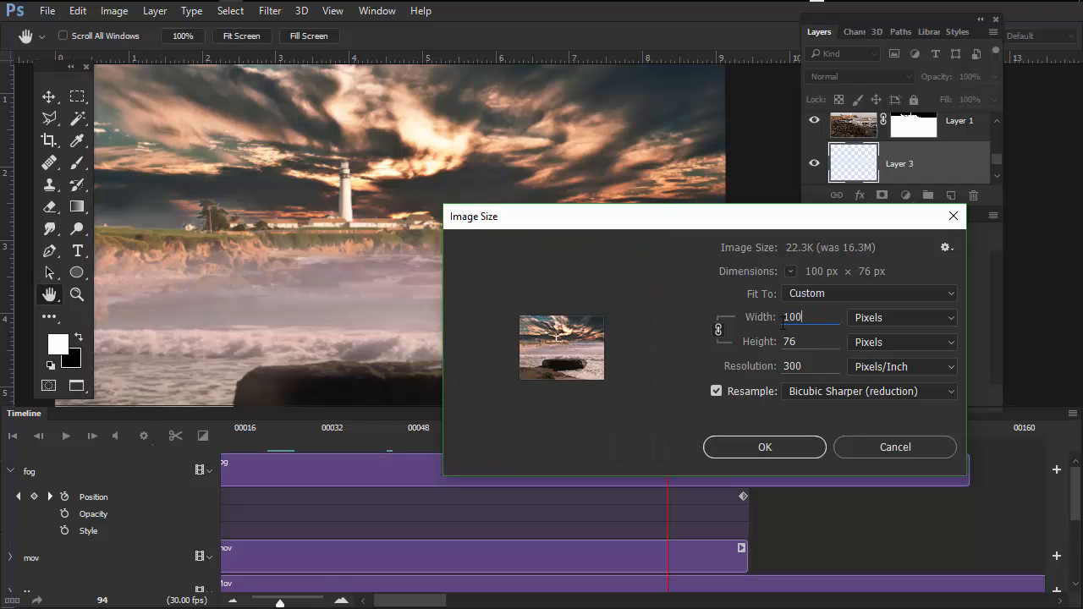
type("0")
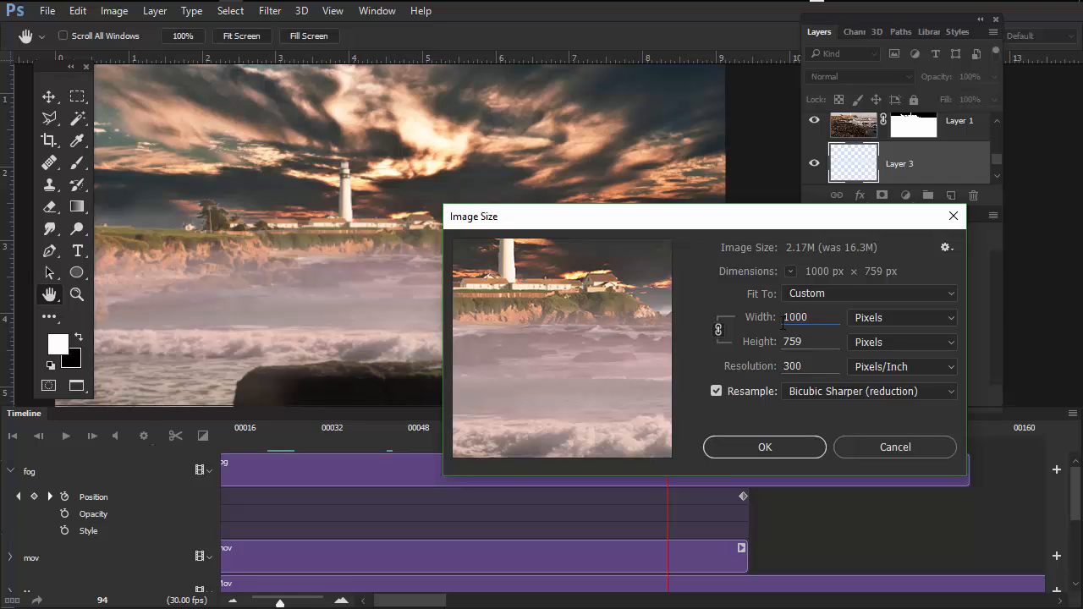
right_click(818, 316)
left_click(818, 316)
left_click_drag(818, 317, 792, 319)
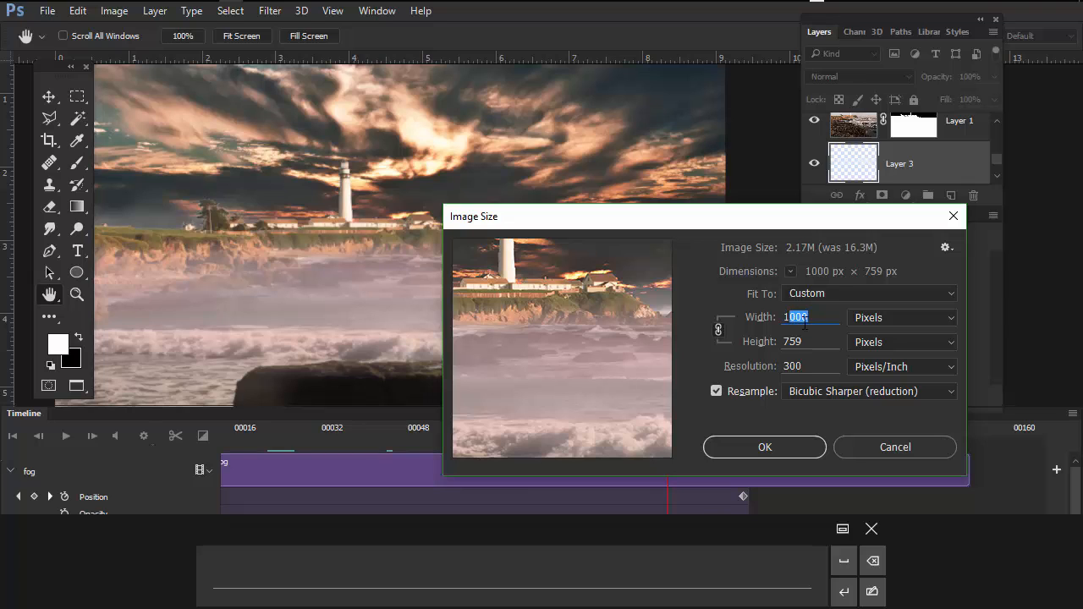
key("BackSpace")
type("24")
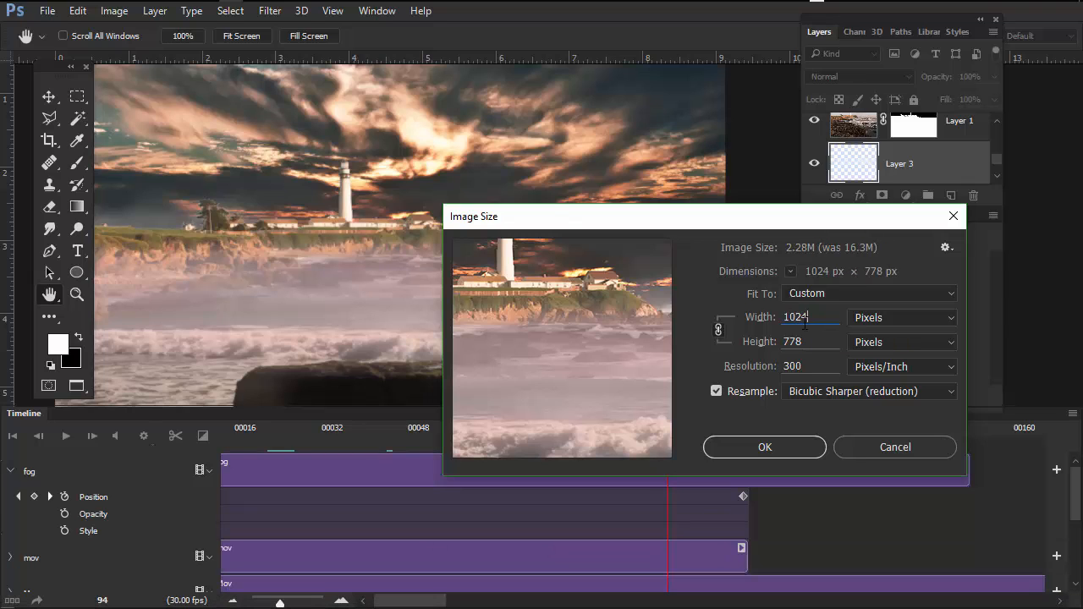
left_click(818, 342)
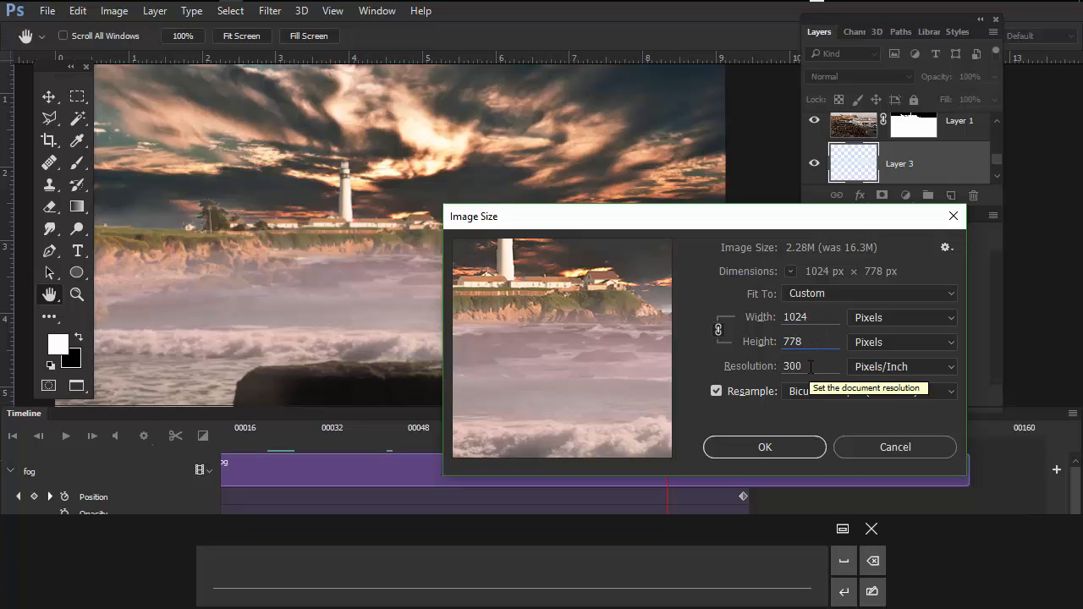
left_click(772, 445)
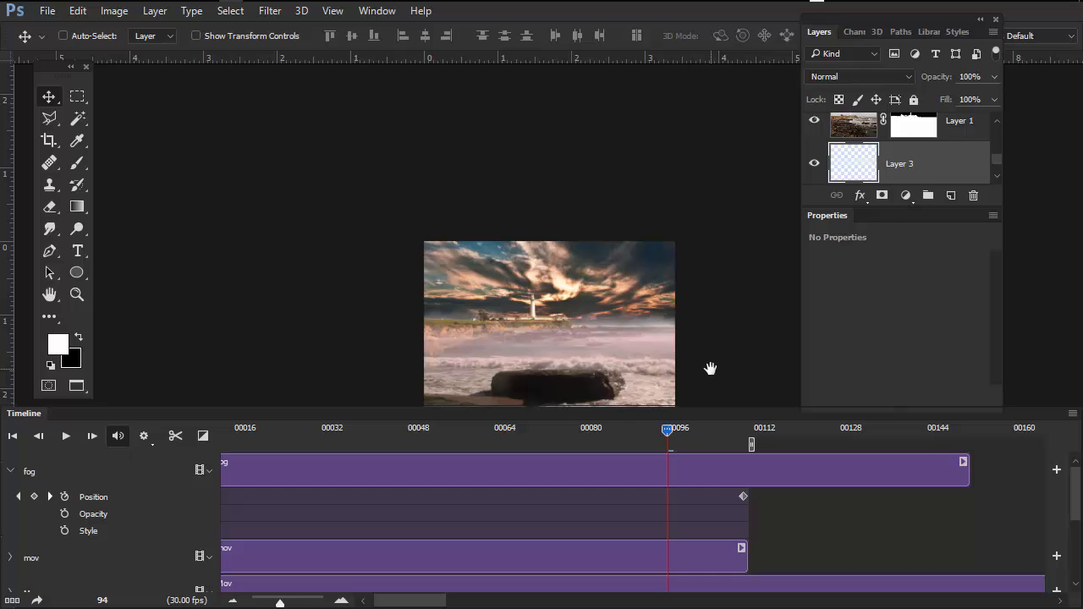
left_click_drag(710, 368, 647, 287)
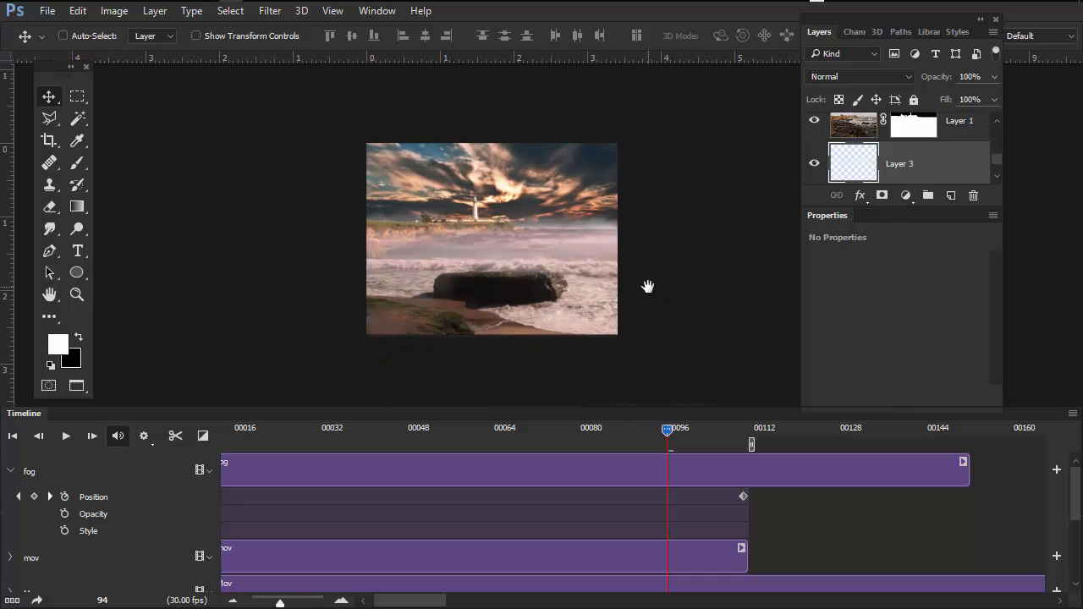
- Save the resized document under the new name "composite for render reduced.tif", as a TIFF with layers and LZW compression
key("ctrl+shift+s")
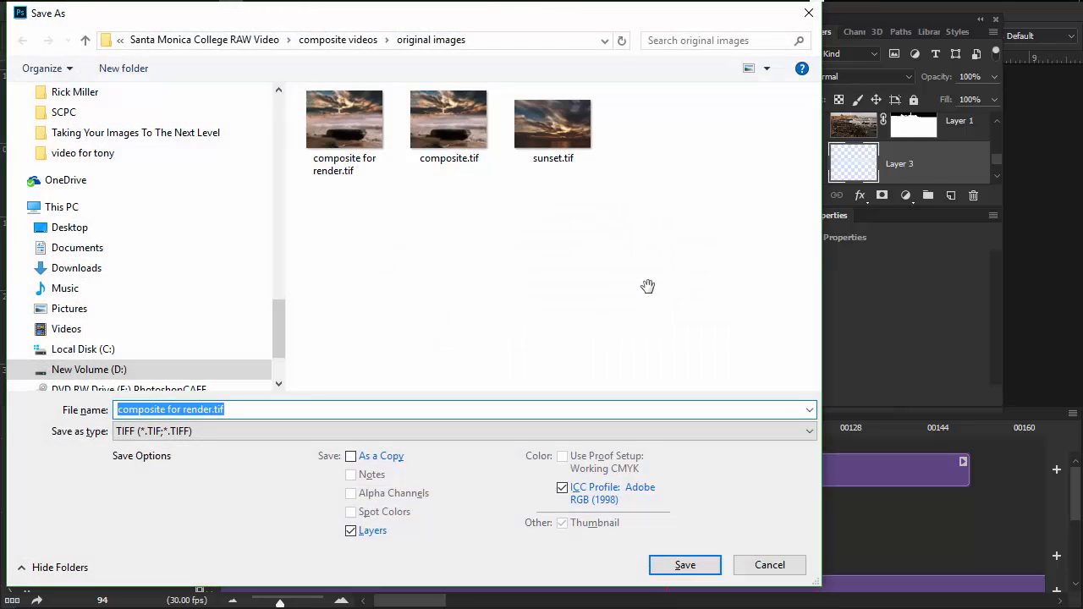
left_click(212, 411)
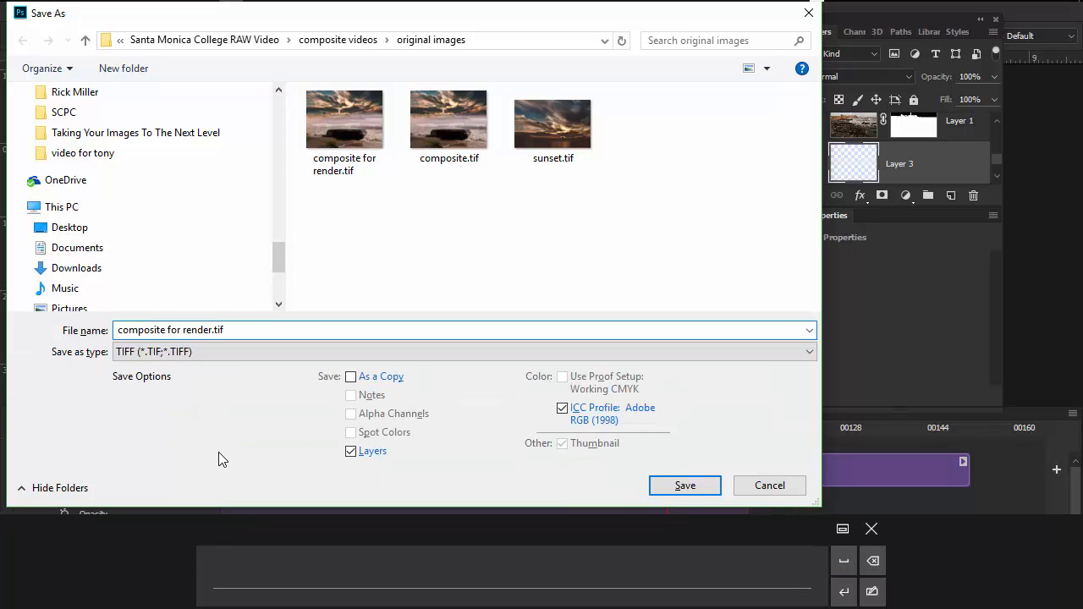
key("Right")
type("red")
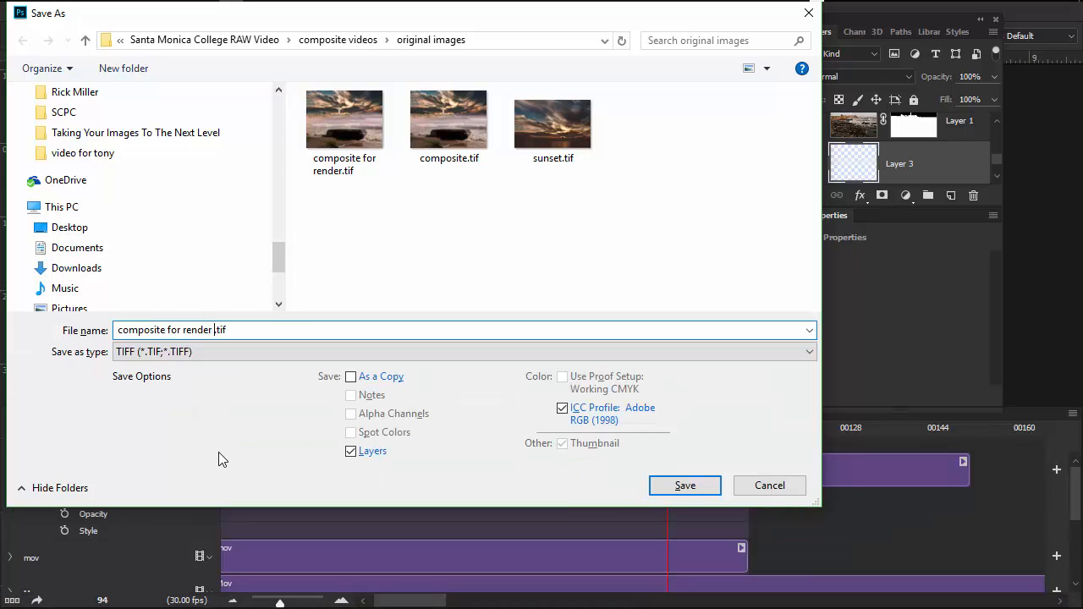
type("uced")
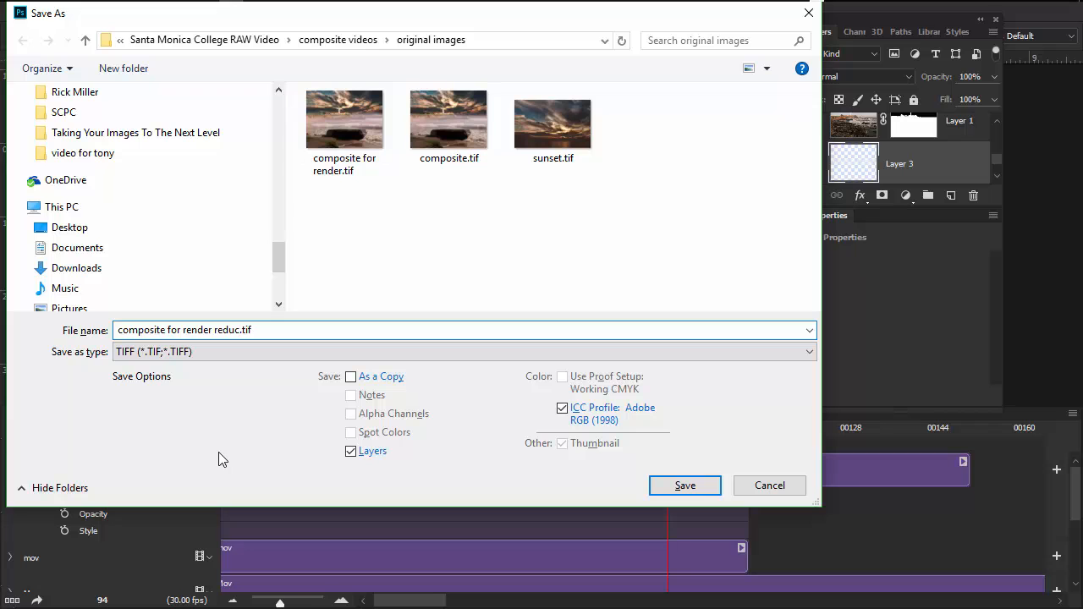
left_click(684, 486)
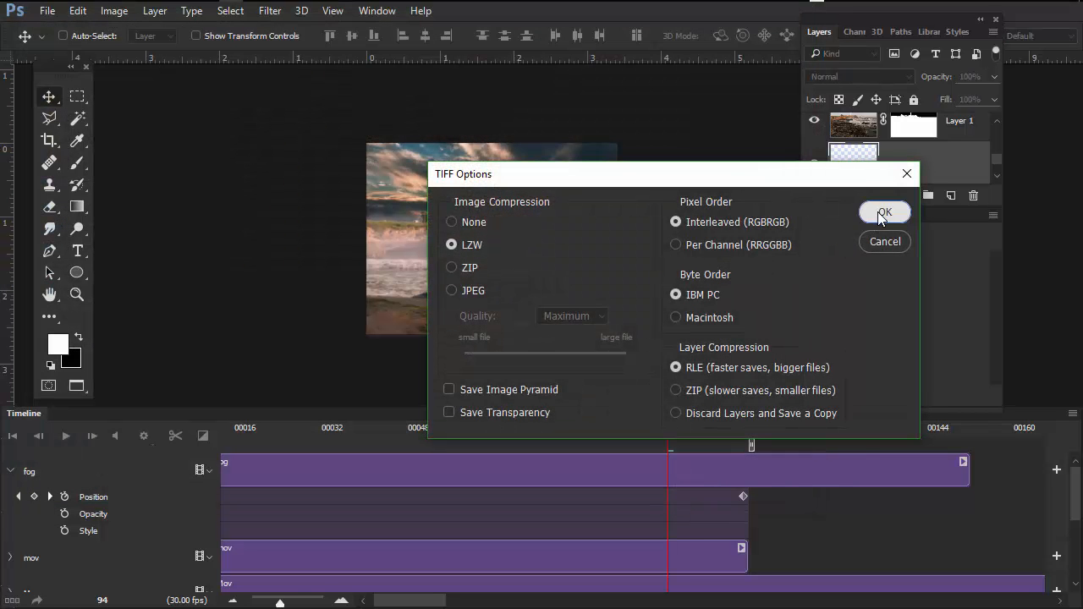
left_click(880, 213)
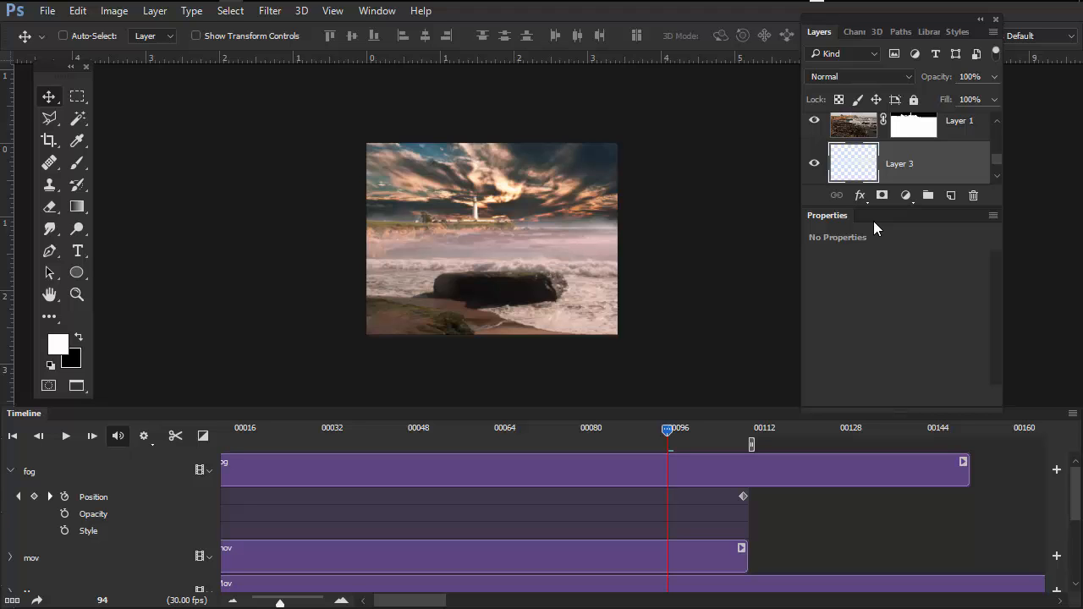
- Open the Render Video settings, choose the H.264 format and keep the Low Quality preset after reviewing the preset choices
left_click(48, 11)
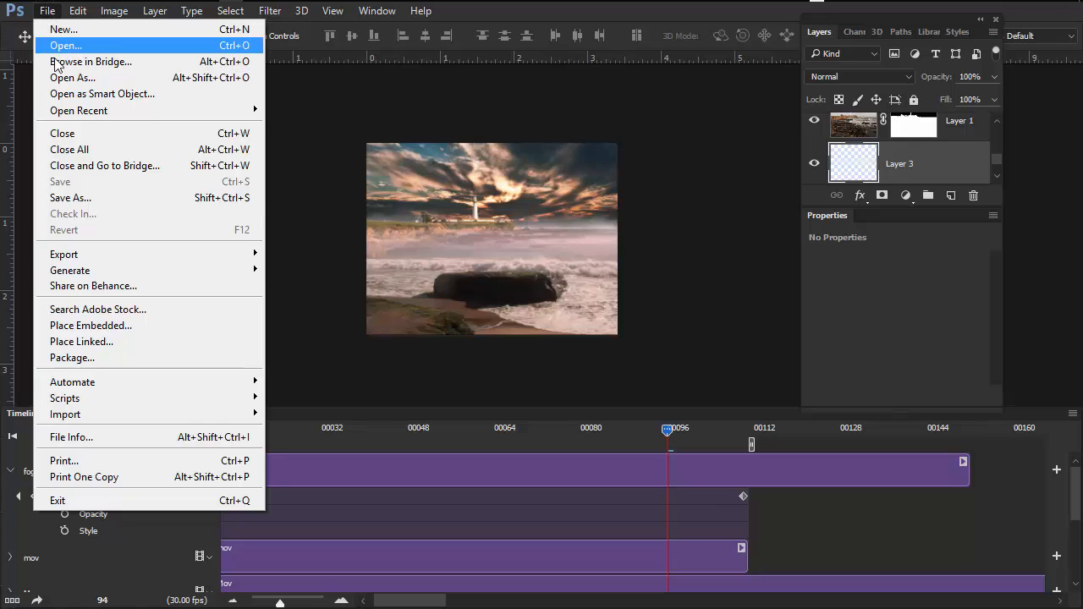
mouse_move(216, 263)
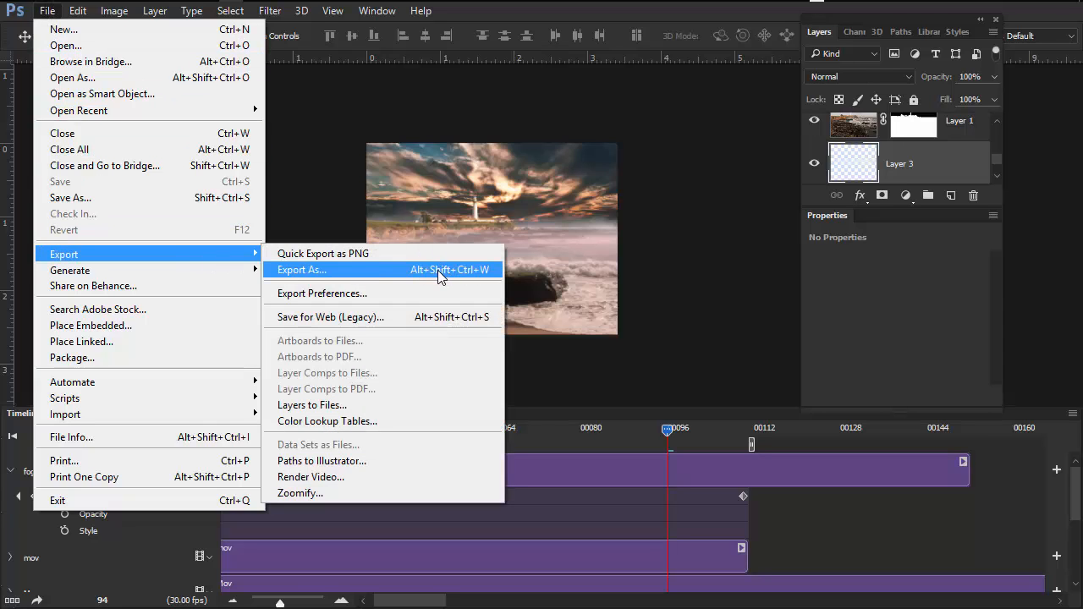
left_click(376, 477)
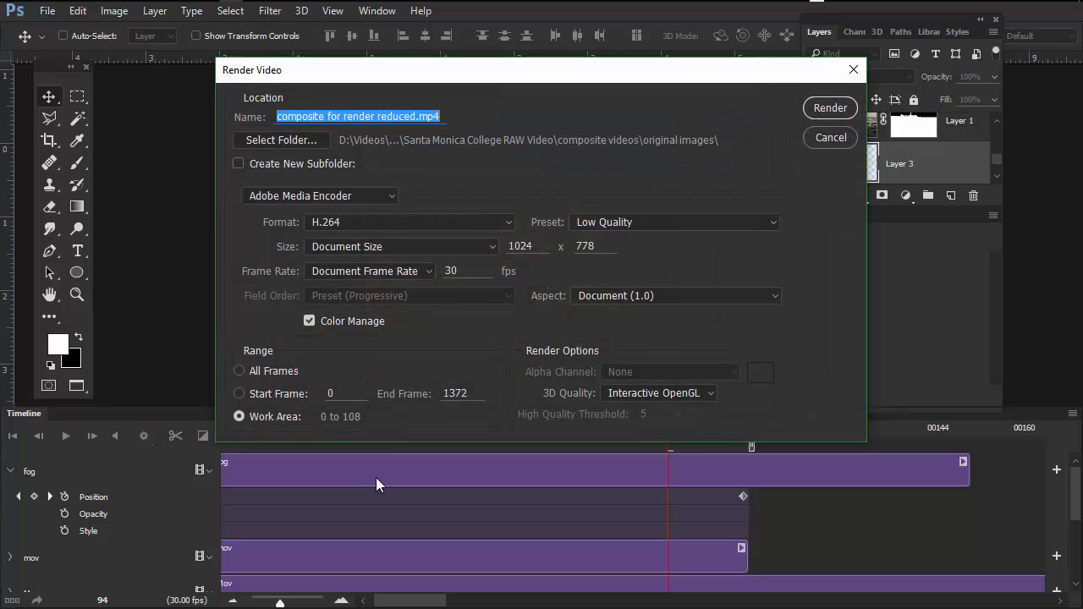
left_click(511, 221)
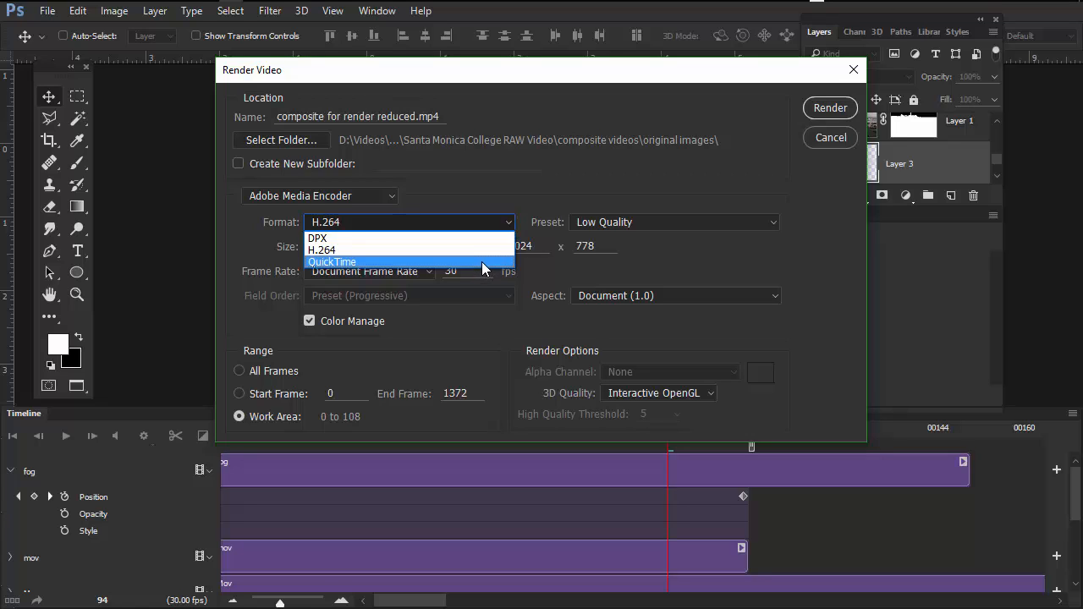
left_click(484, 249)
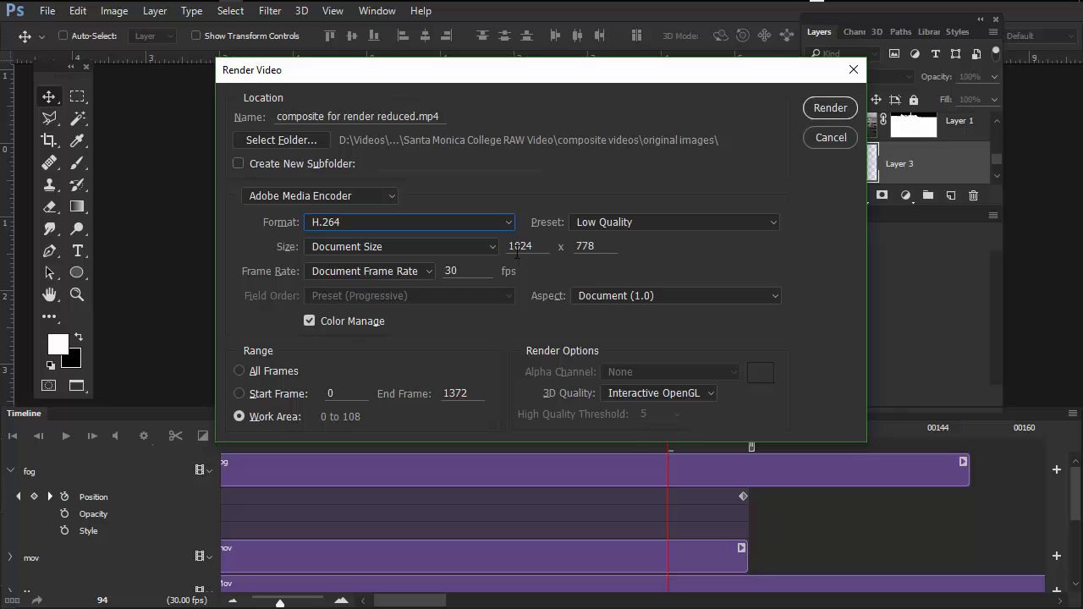
left_click(773, 225)
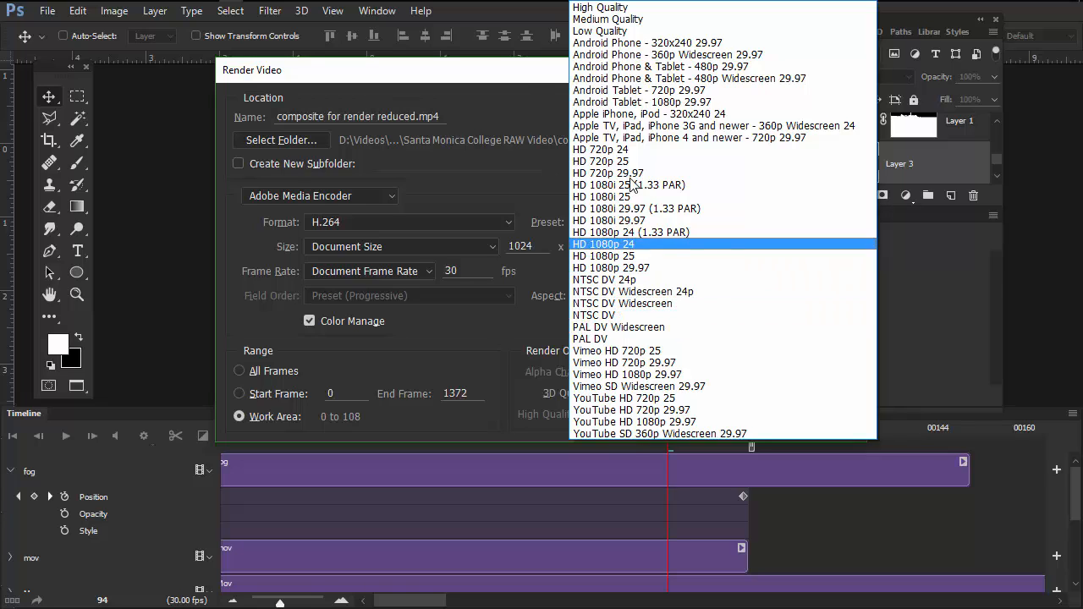
left_click(532, 79)
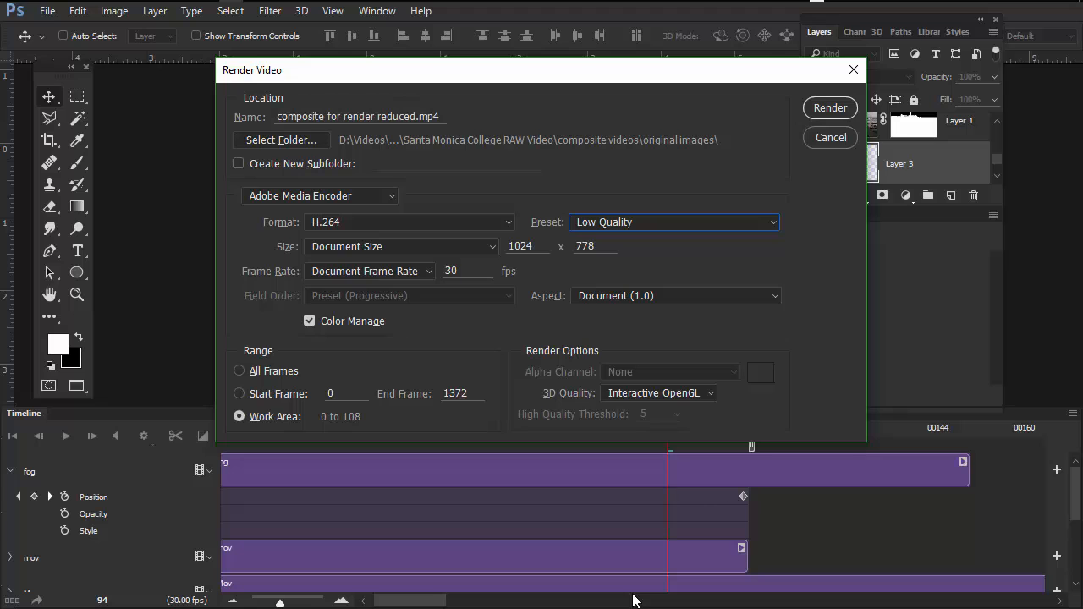
- Create a "final render" folder inside original images as the render destination and render the video into it
left_click(305, 146)
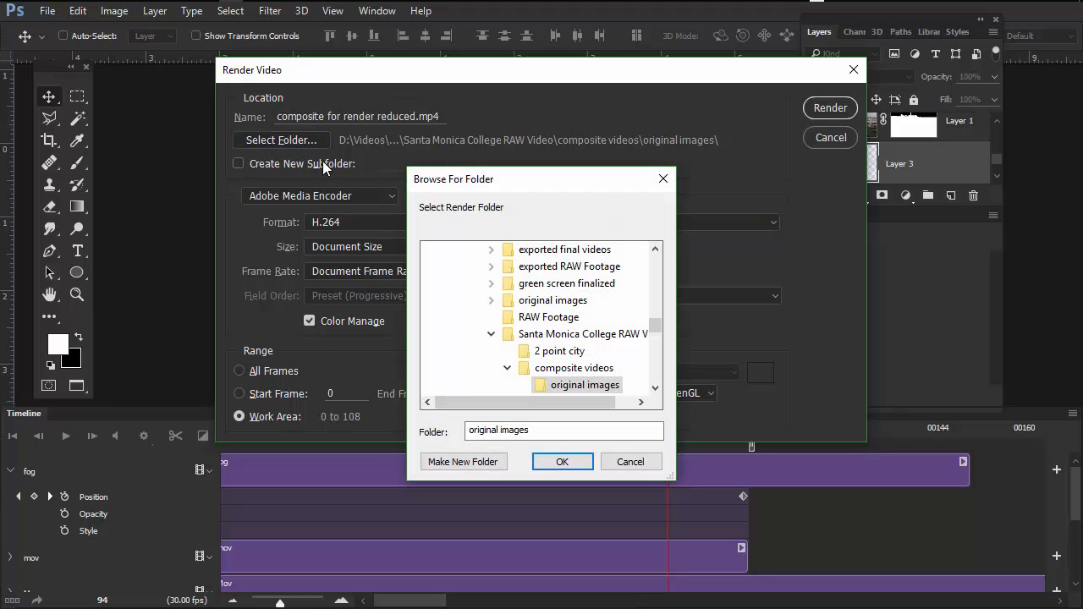
key("alt")
scroll(656, 337, "down", 1)
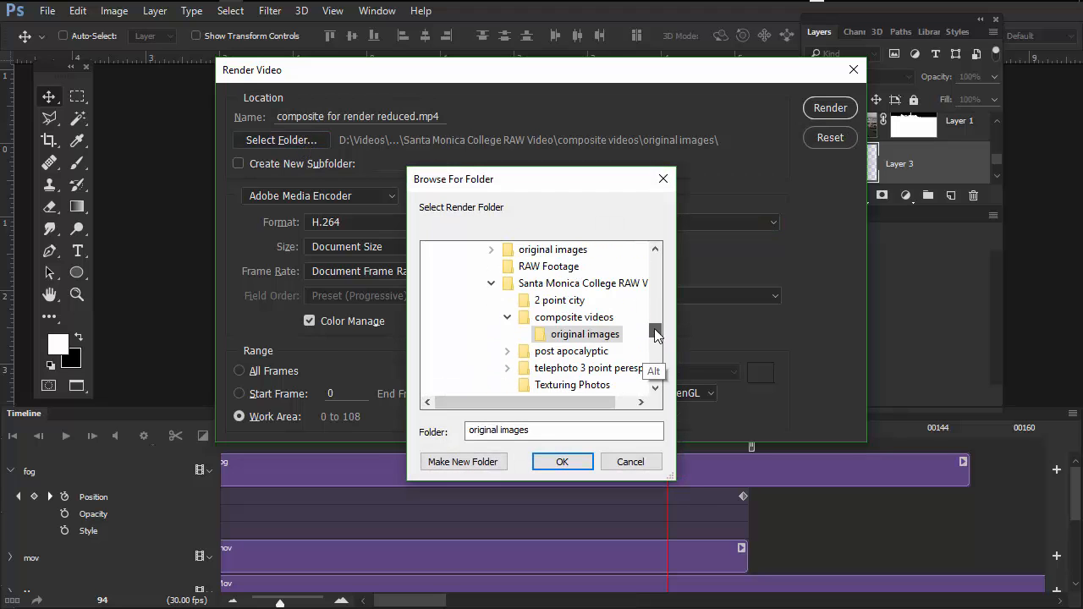
scroll(656, 336, "down", 1)
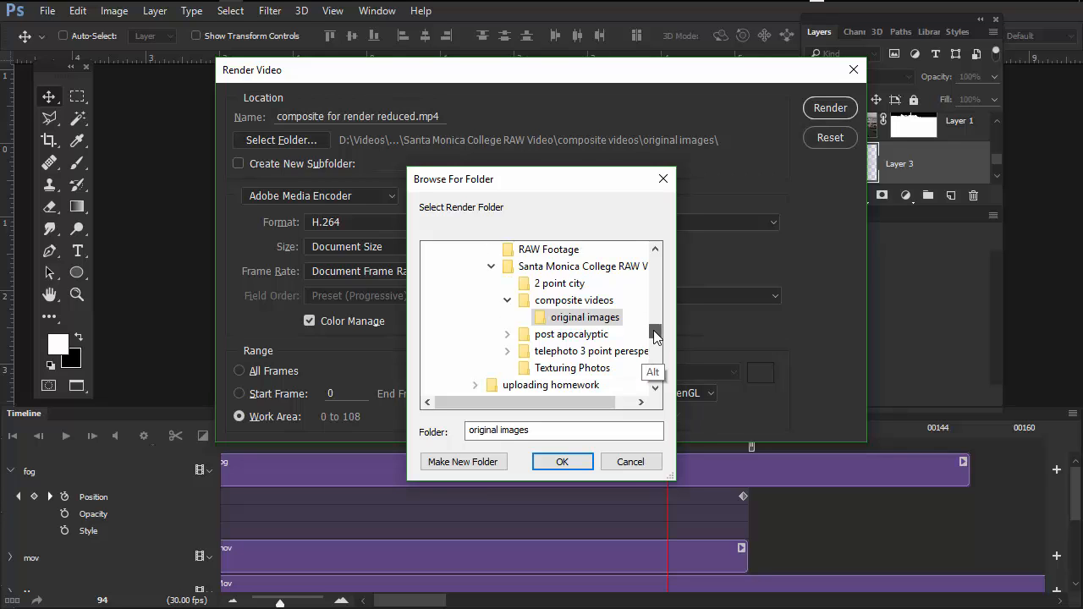
scroll(653, 337, "up", 1)
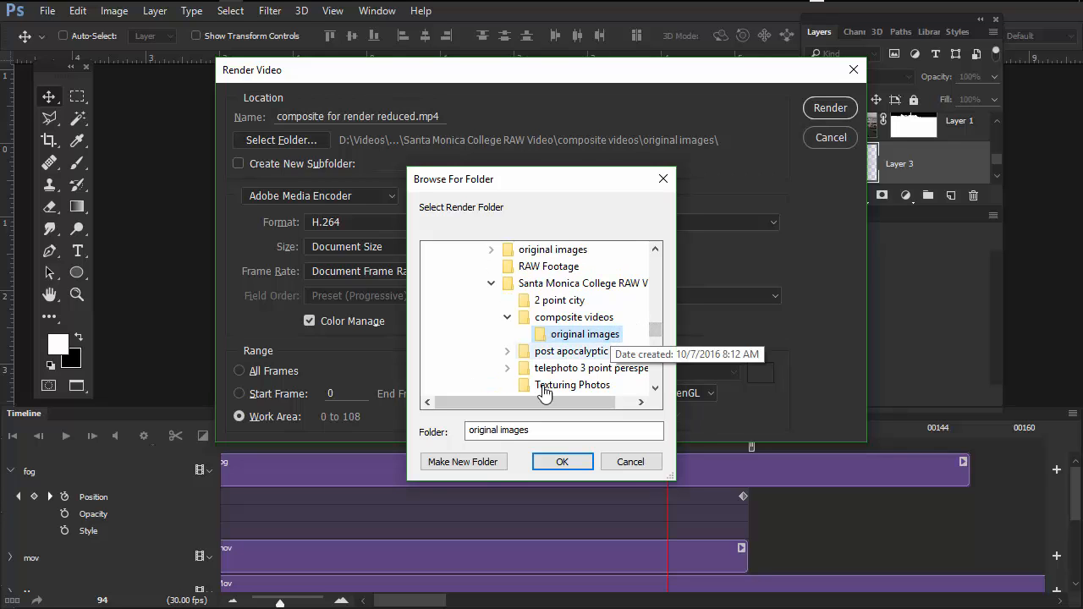
left_click(486, 462)
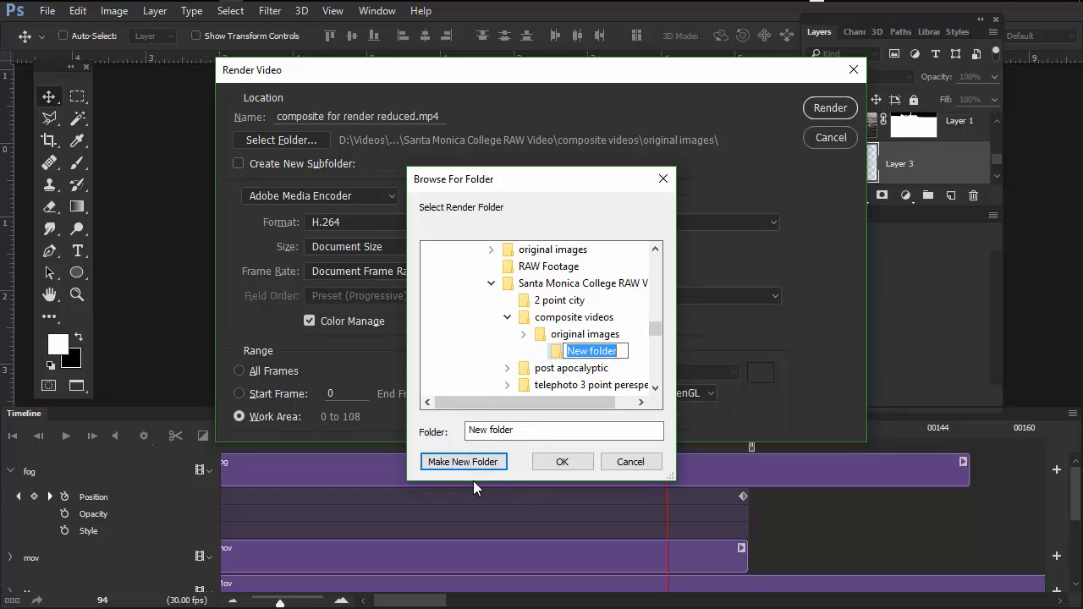
type("final render")
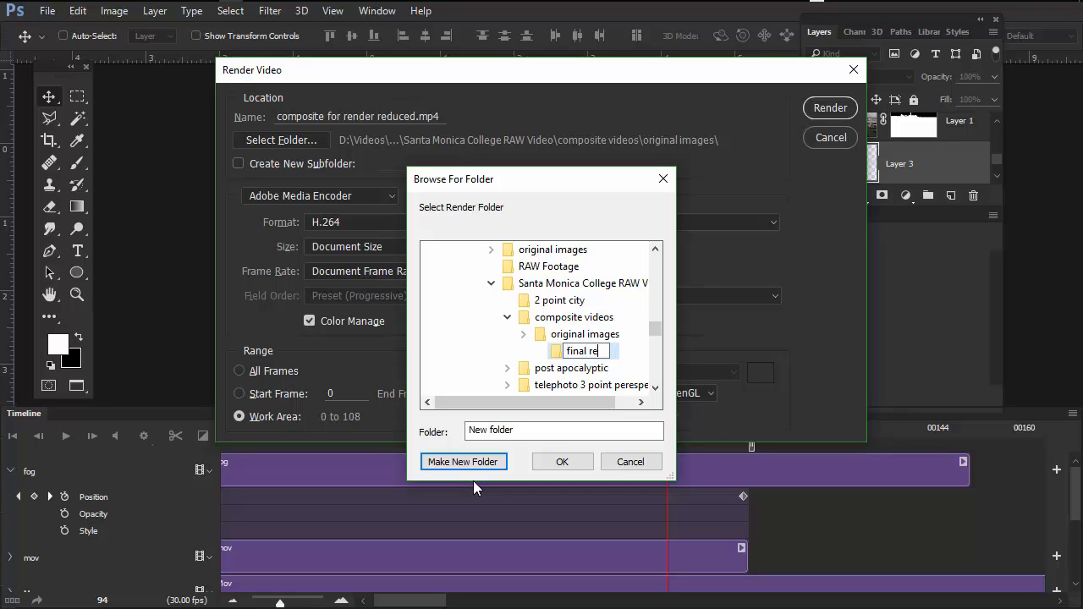
left_click(558, 353)
right_click(557, 354)
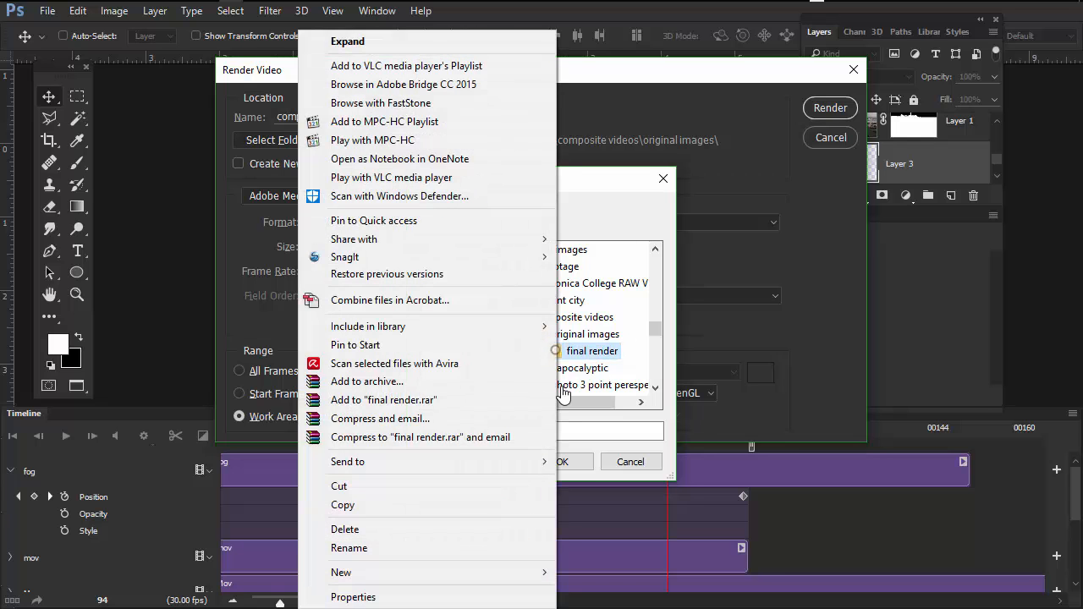
left_click(571, 461)
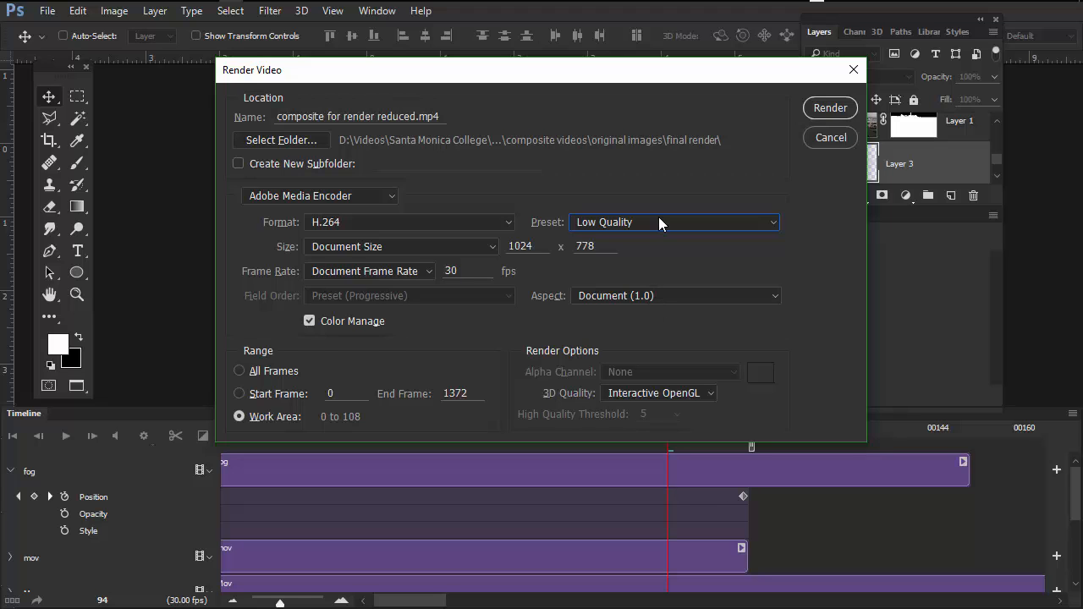
left_click(830, 108)
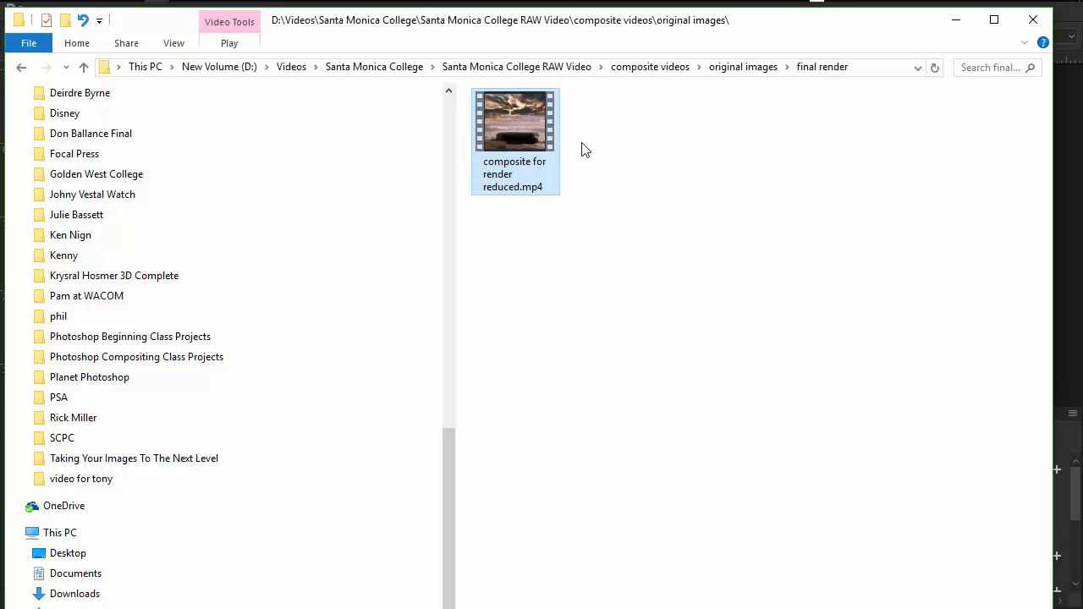
- Open the rendered "composite for render reduced.mp4" in Movies & TV and play it on repeat to check the result
double_click(513, 114)
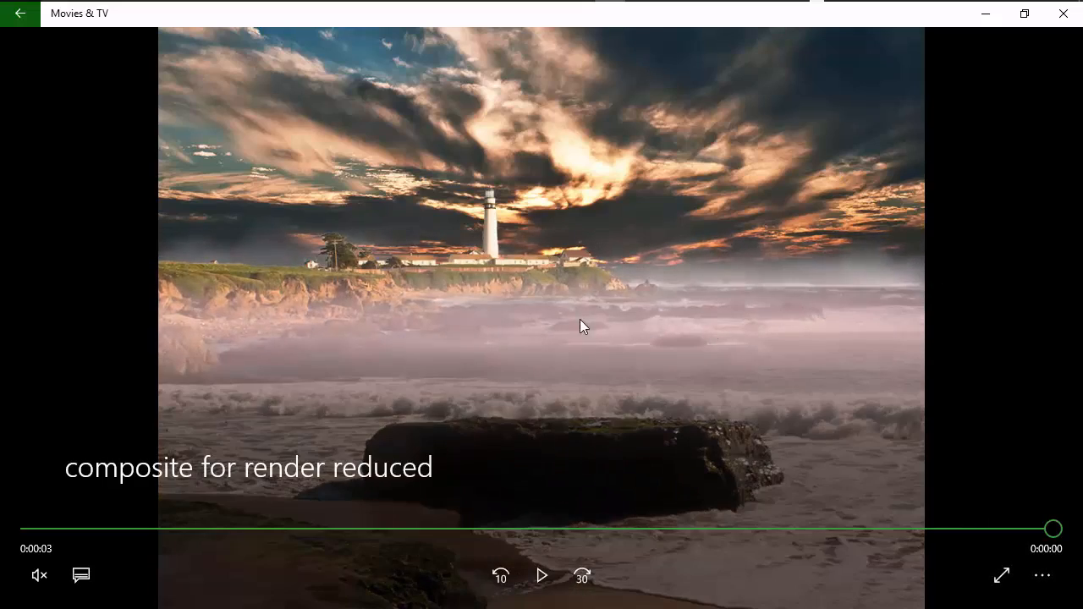
left_click(1042, 578)
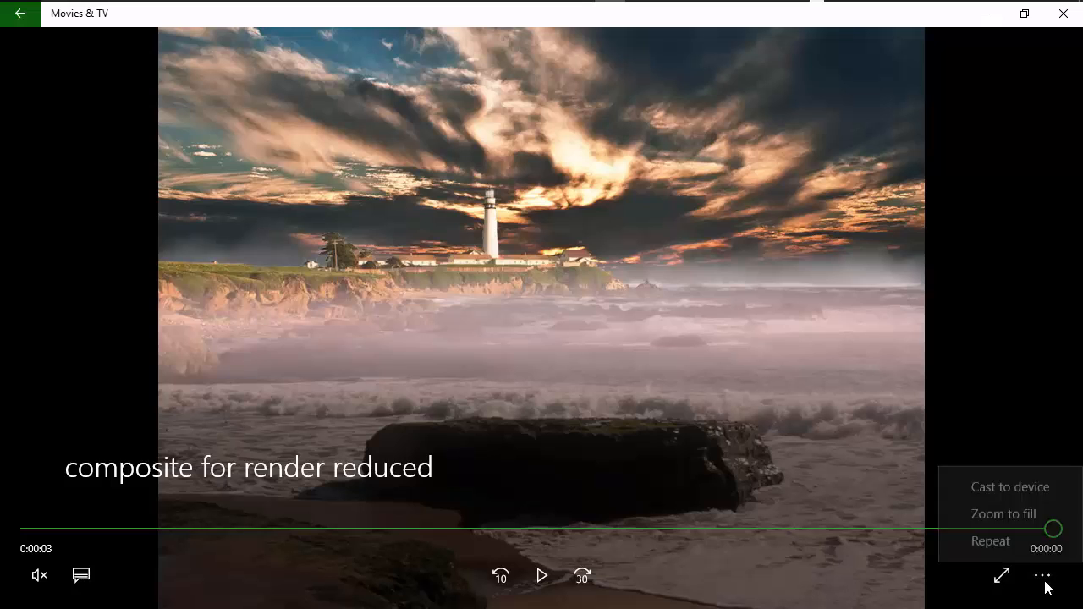
left_click(995, 548)
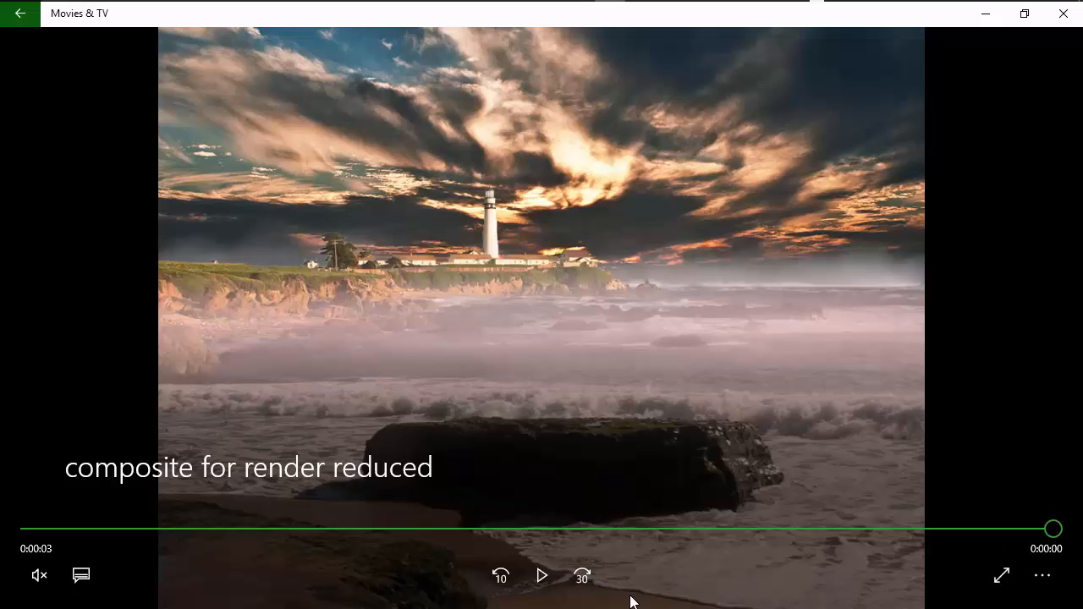
left_click(541, 575)
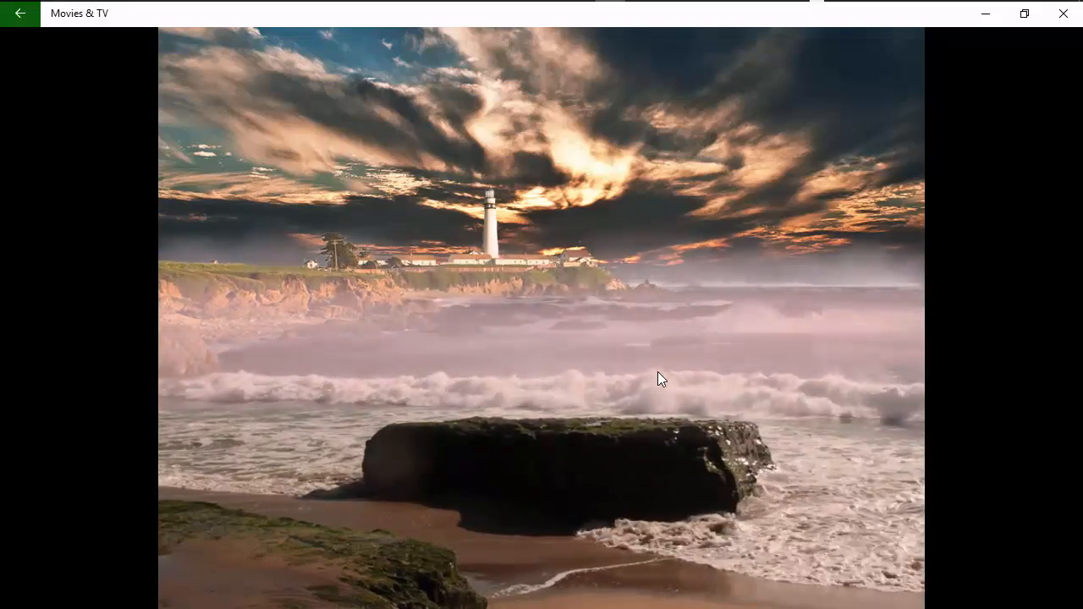
mouse_move(651, 458)
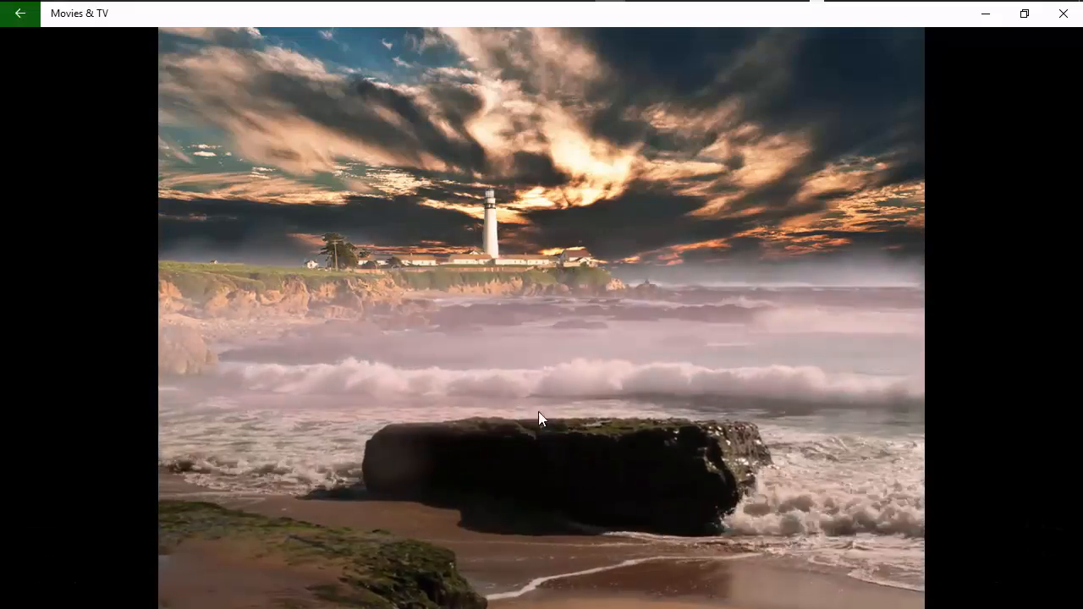